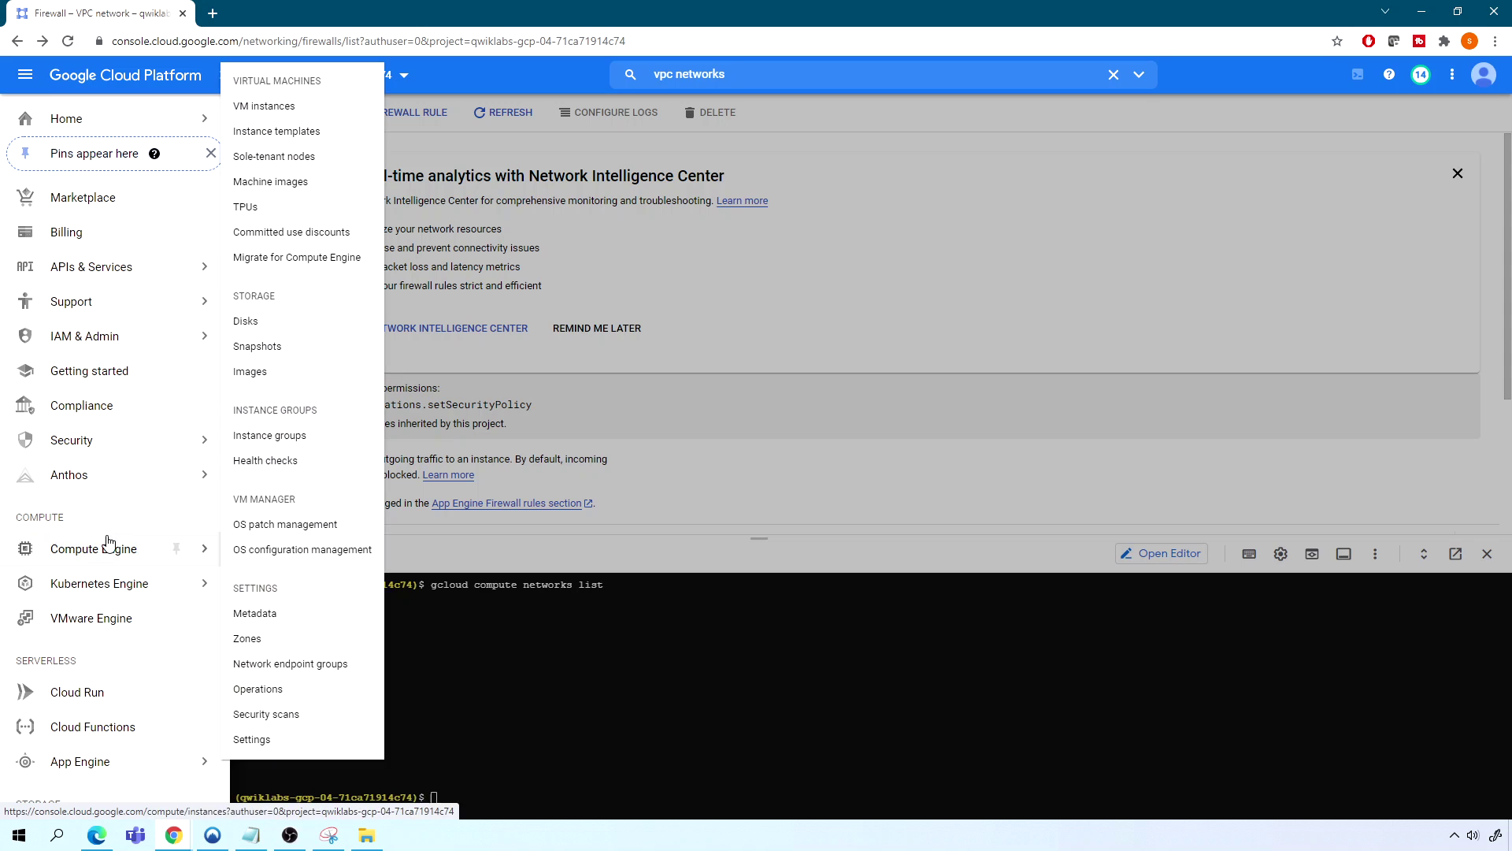
Start creating a new Compute Engine VM instance and name it mgmt-us
{"action": "left_click", "coordinate": [111, 547]}
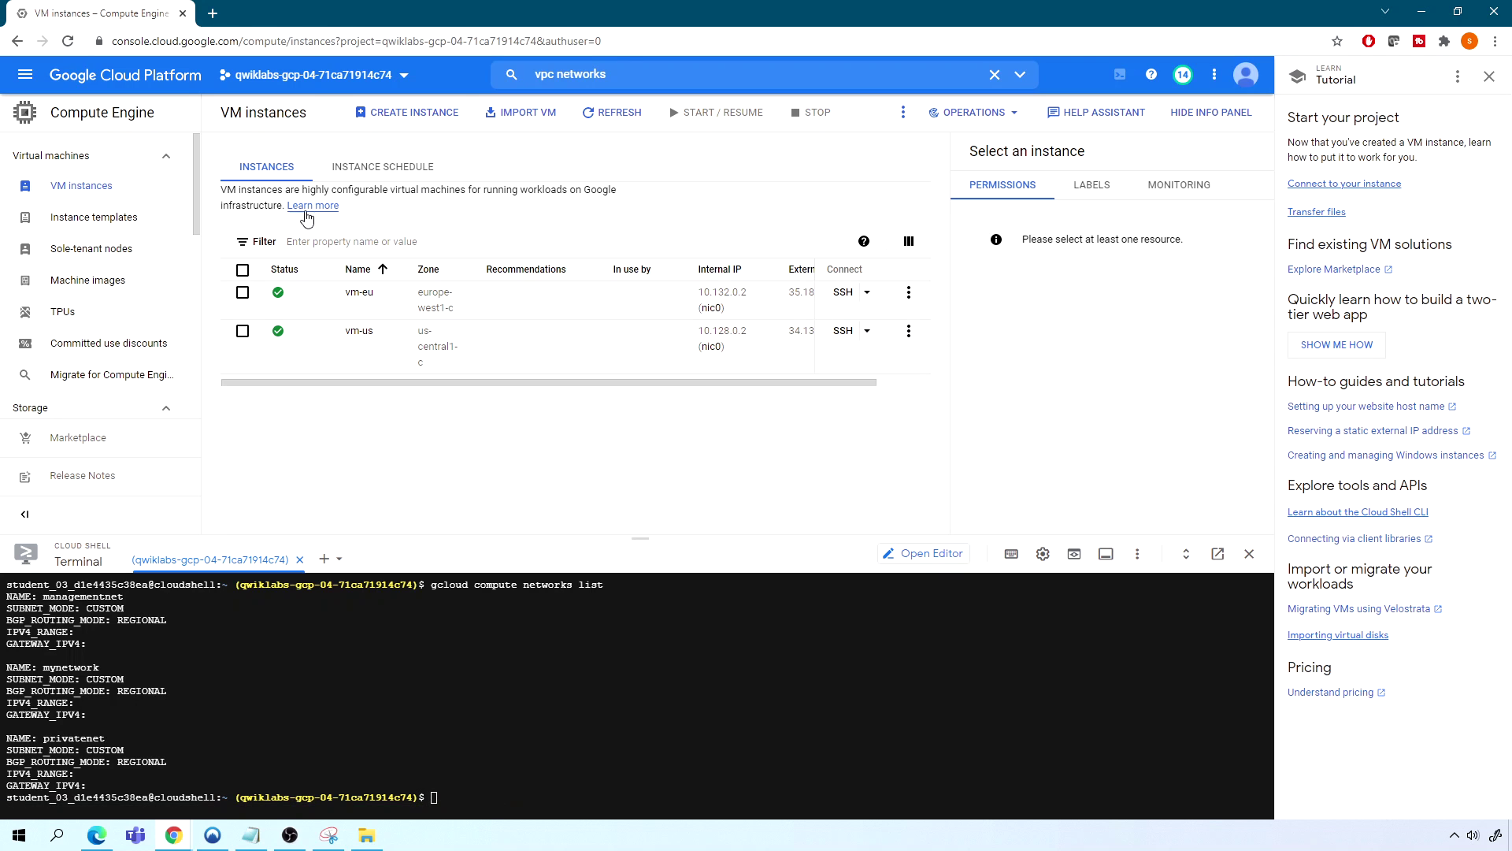
{"action": "left_click", "coordinate": [416, 118]}
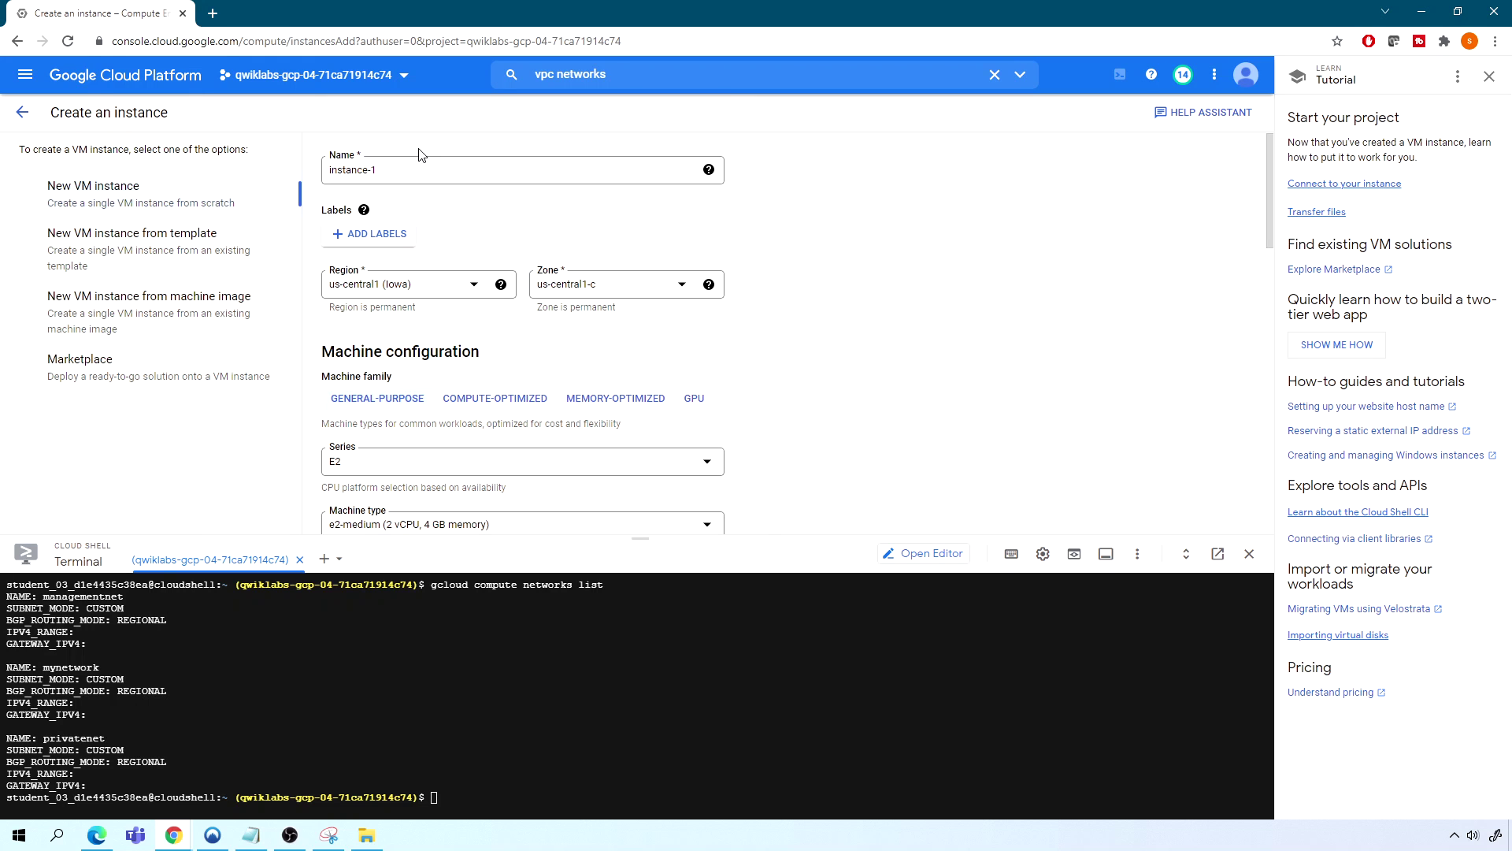
{"action": "left_click", "coordinate": [406, 167]}
{"action": "left_click_drag", "start_coordinate": [375, 169], "coordinate": [264, 183]}
{"action": "type", "text": "mgmt-us"}
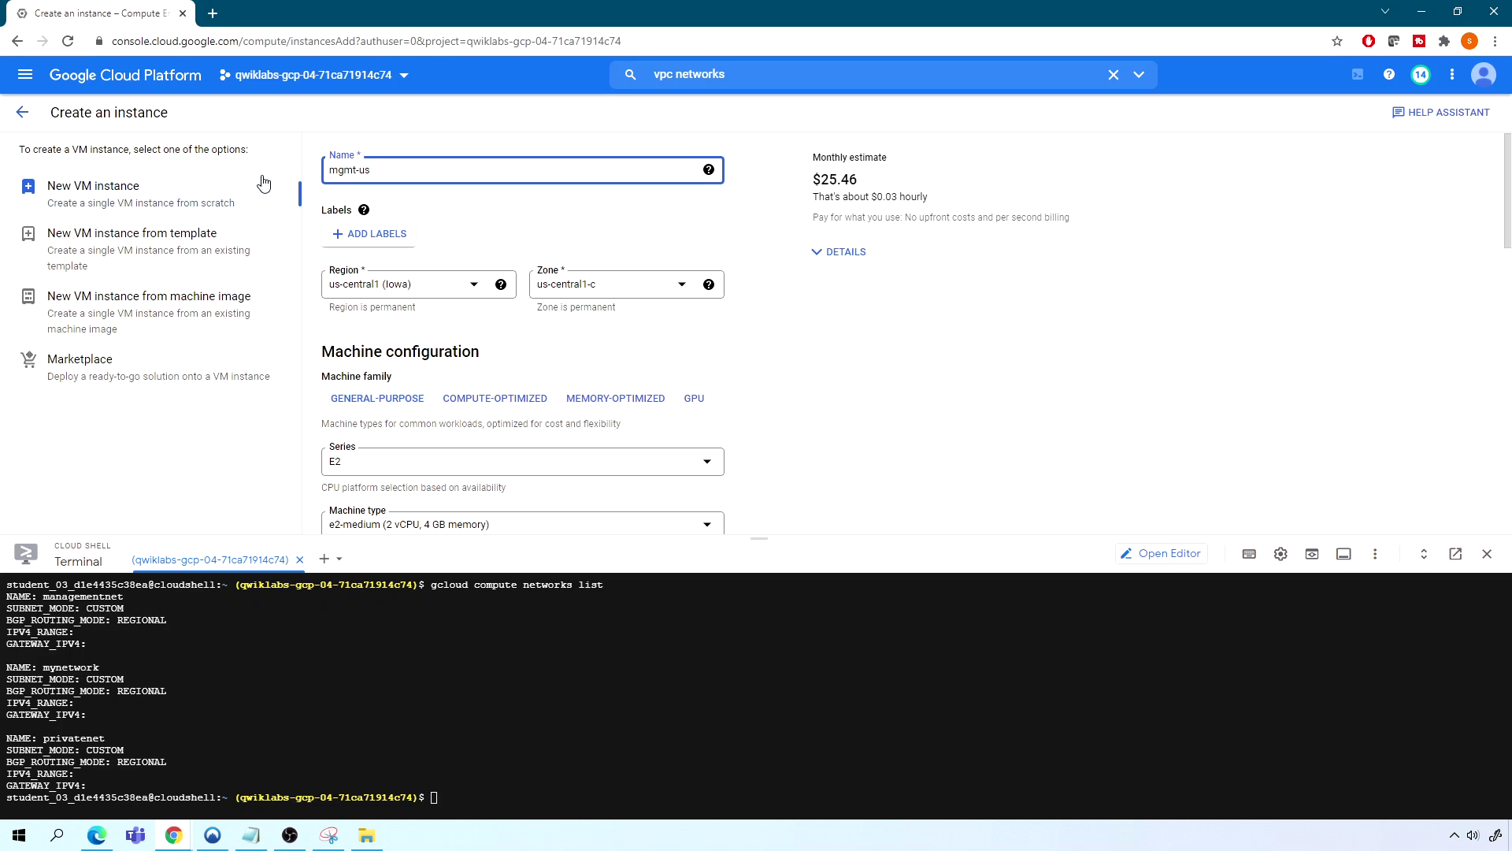
Select us-central1 (Iowa) as the region of the mgmt-us instance
{"action": "left_click", "coordinate": [423, 290]}
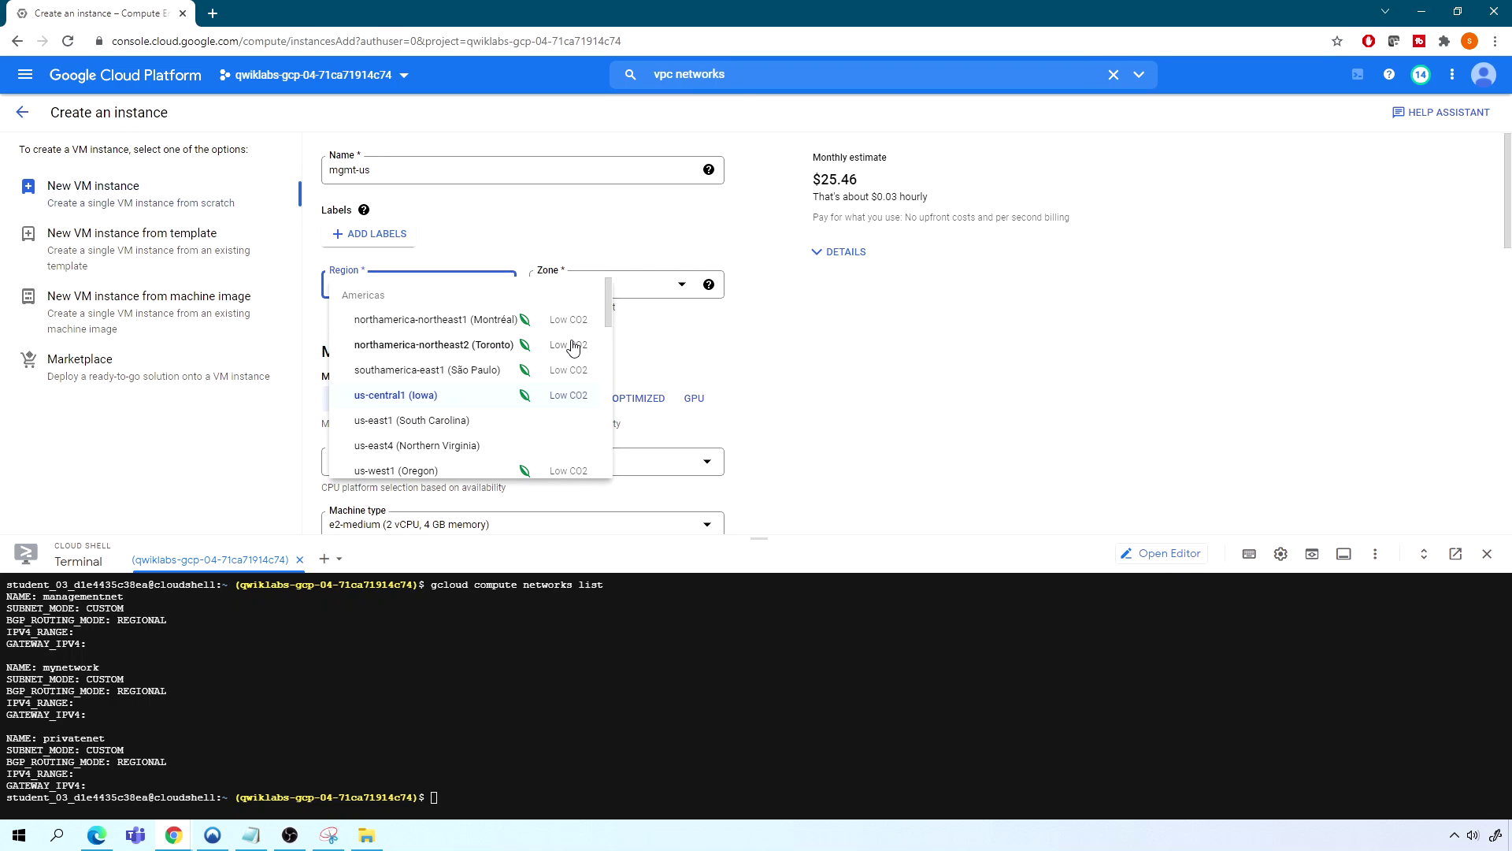
{"action": "mouse_move", "coordinate": [609, 329]}
{"action": "left_mouse_down"}
{"action": "mouse_move", "coordinate": [602, 375]}
{"action": "mouse_move", "coordinate": [606, 309]}
{"action": "left_mouse_up"}
{"action": "left_click", "coordinate": [401, 396]}
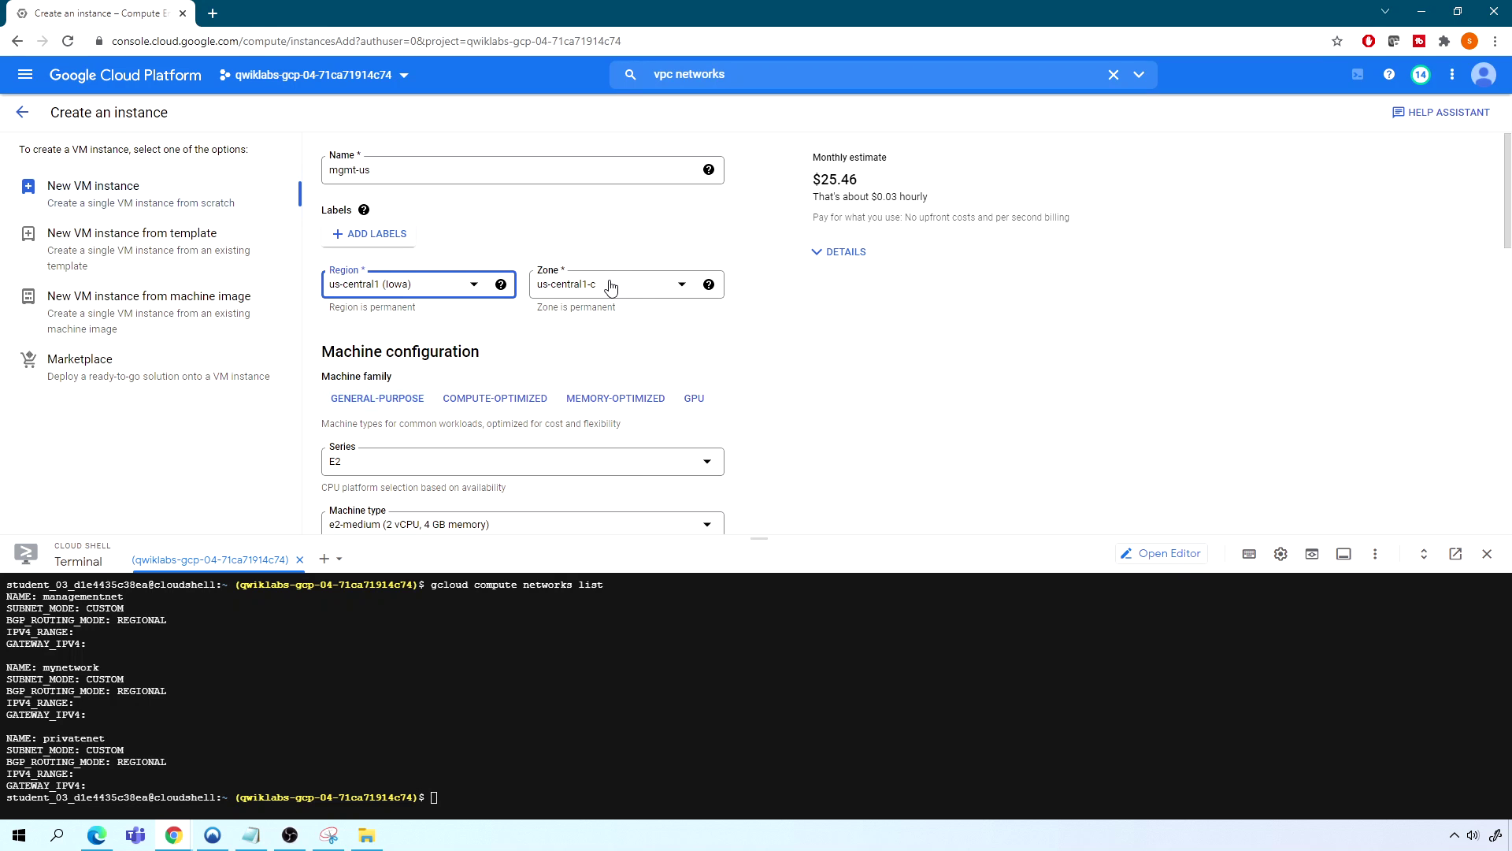
Configure the mgmt-us machine with the N1 series and the f1-micro machine type
{"action": "left_click", "coordinate": [376, 465]}
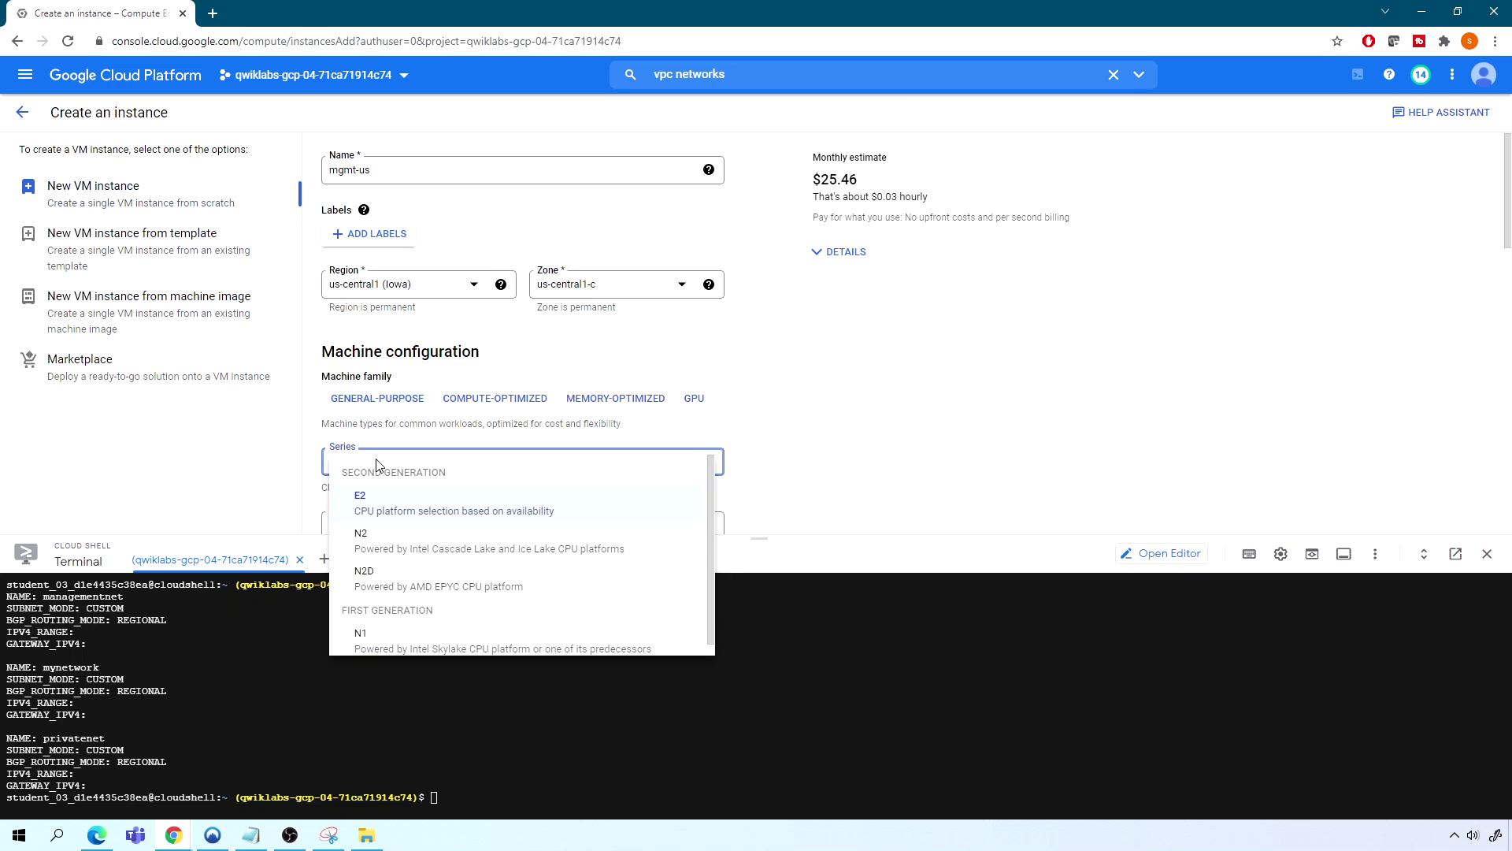
{"action": "left_click", "coordinate": [400, 633]}
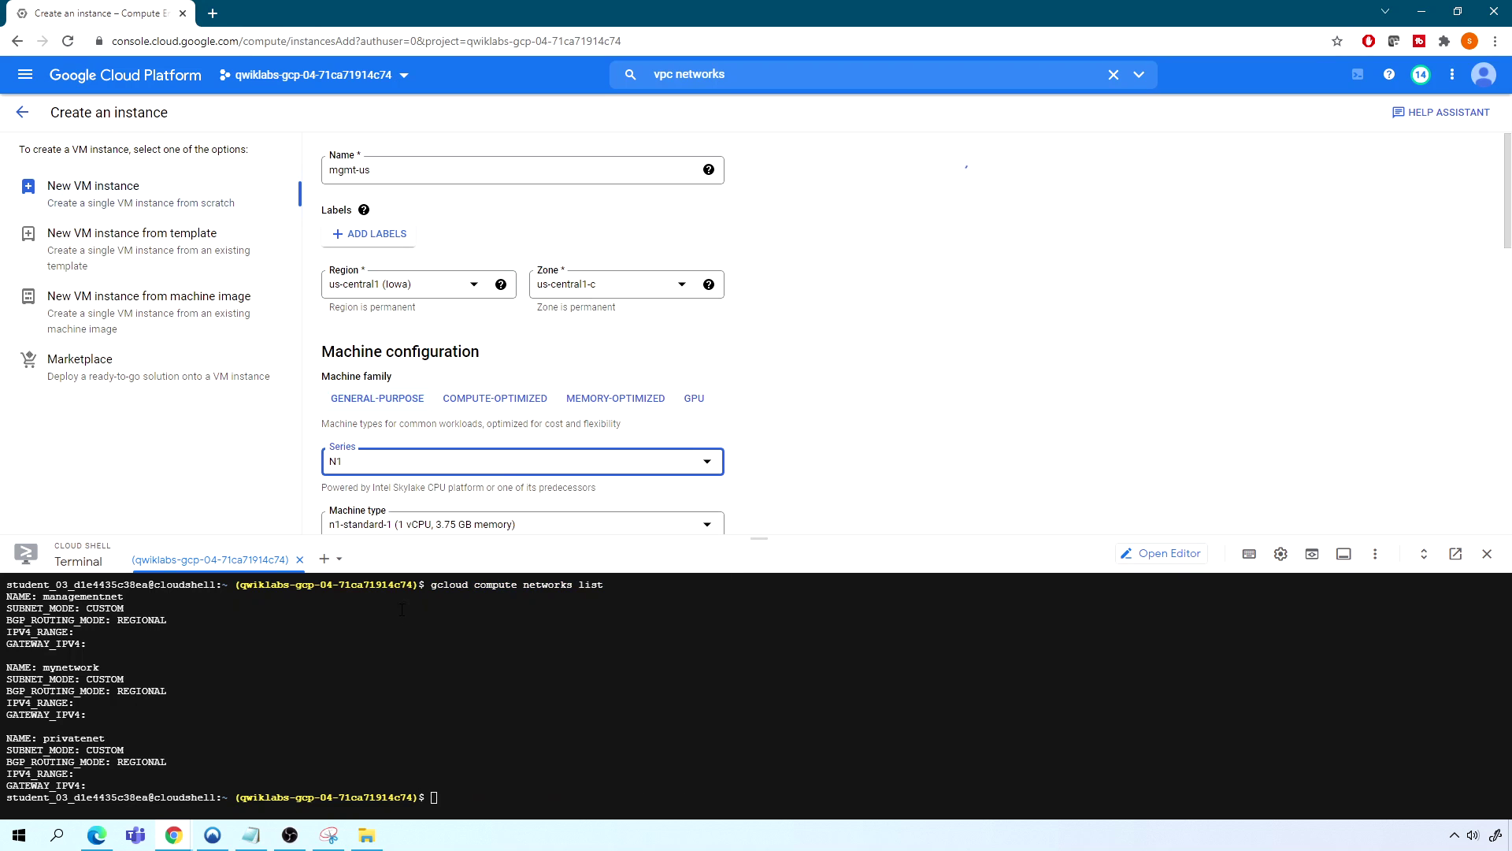
{"action": "scroll", "coordinate": [513, 468], "scroll_direction": "down", "scroll_amount": 2}
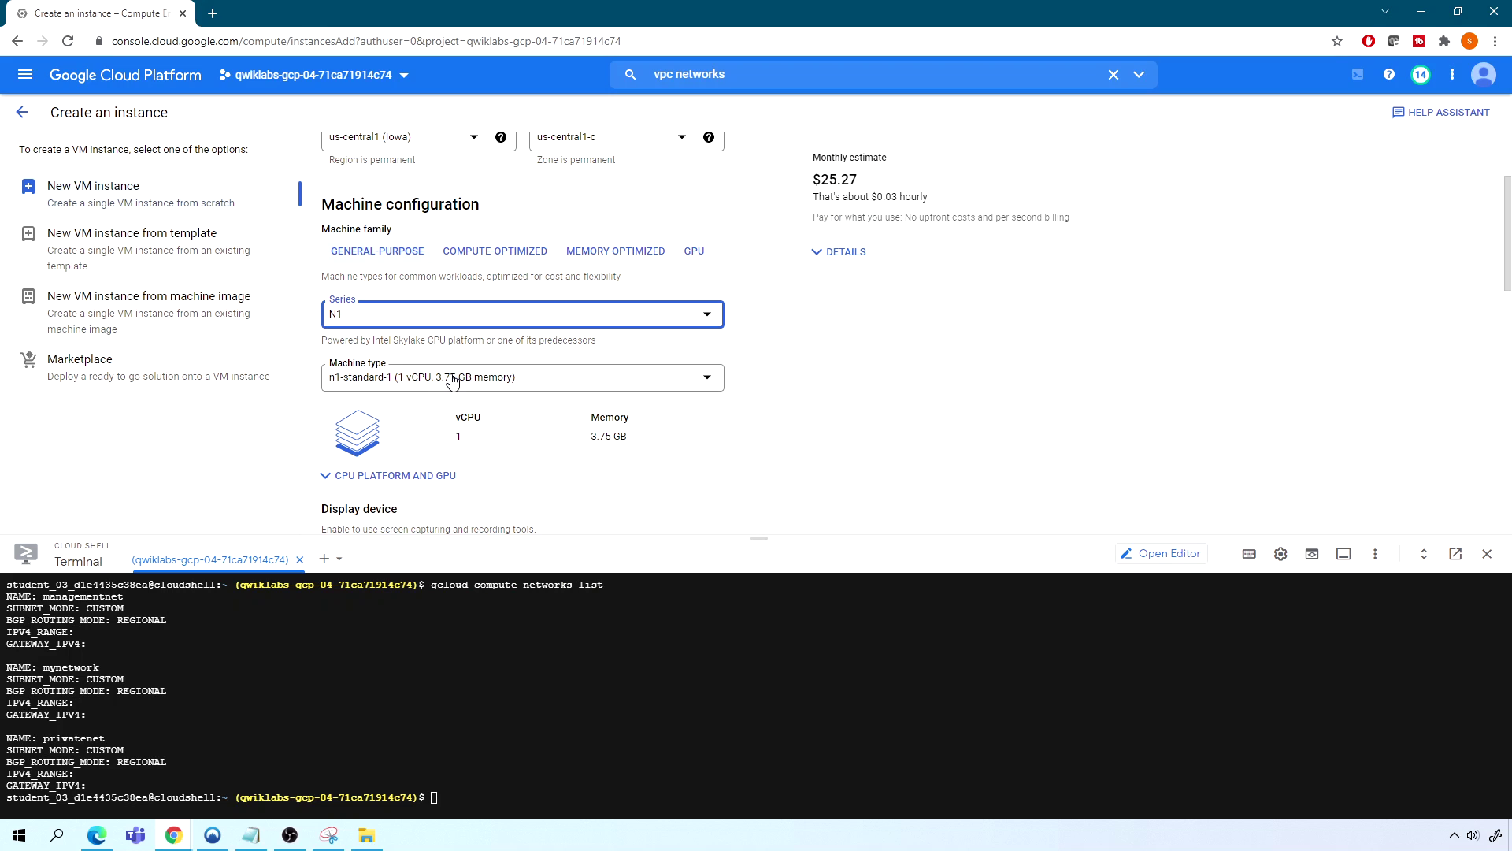
{"action": "left_click", "coordinate": [395, 382]}
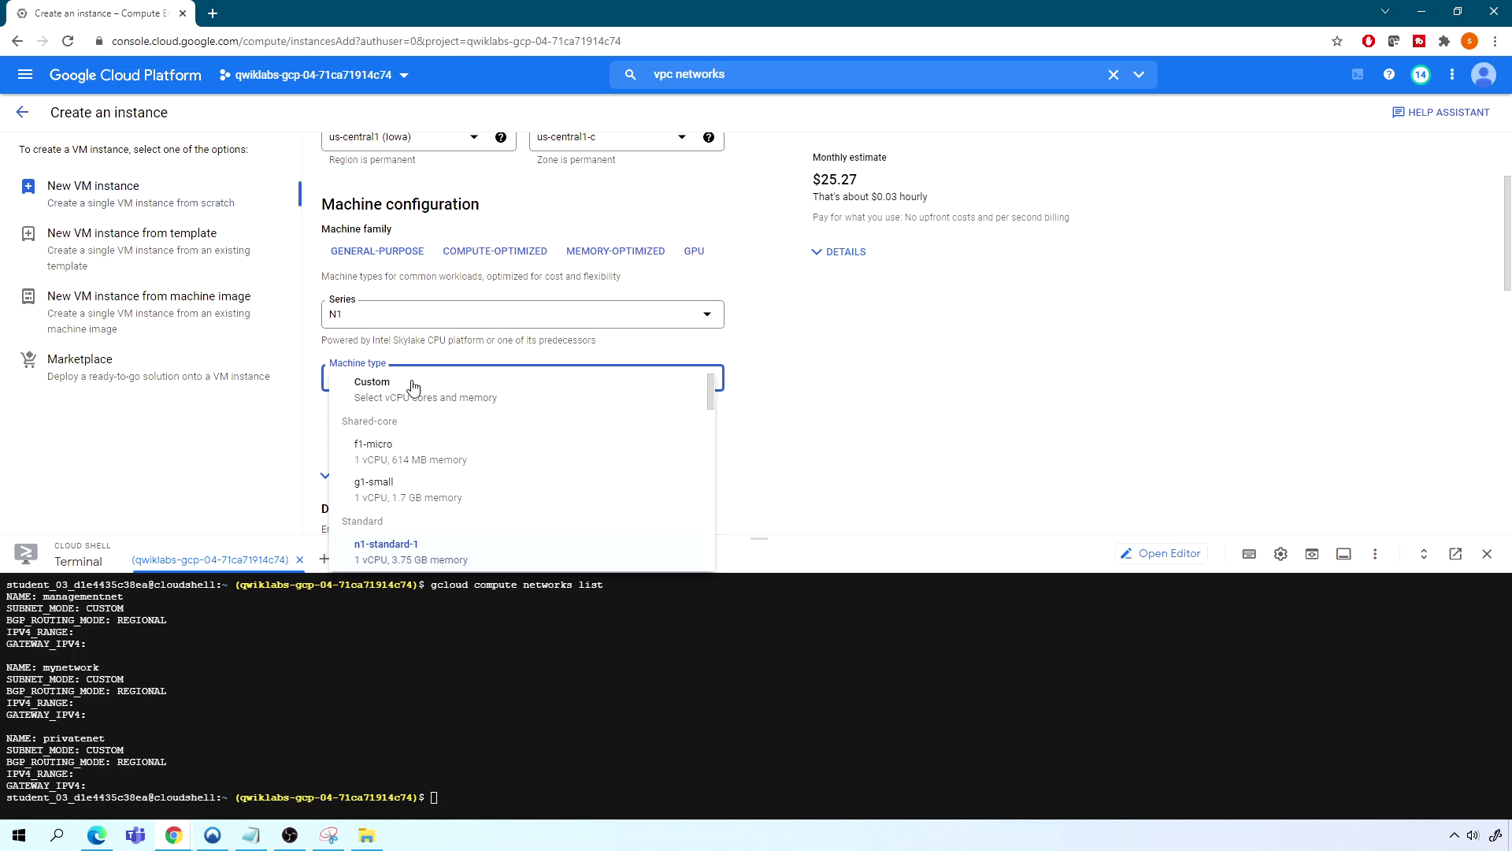
{"action": "scroll", "coordinate": [429, 413], "scroll_direction": "down", "scroll_amount": 1}
{"action": "scroll", "coordinate": [432, 416], "scroll_direction": "down", "scroll_amount": 7}
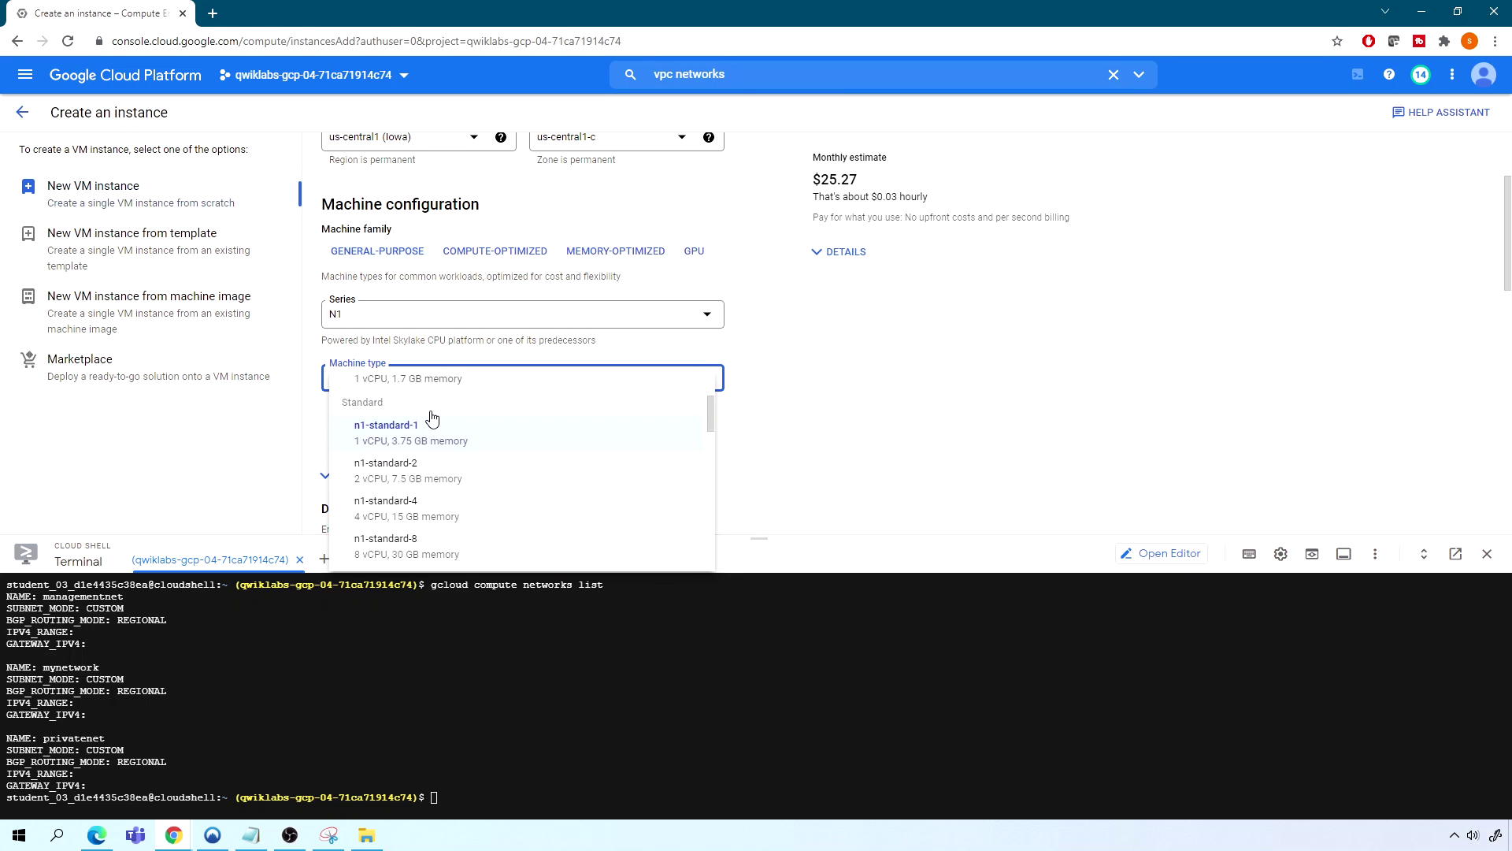
{"action": "scroll", "coordinate": [432, 416], "scroll_direction": "up", "scroll_amount": 8}
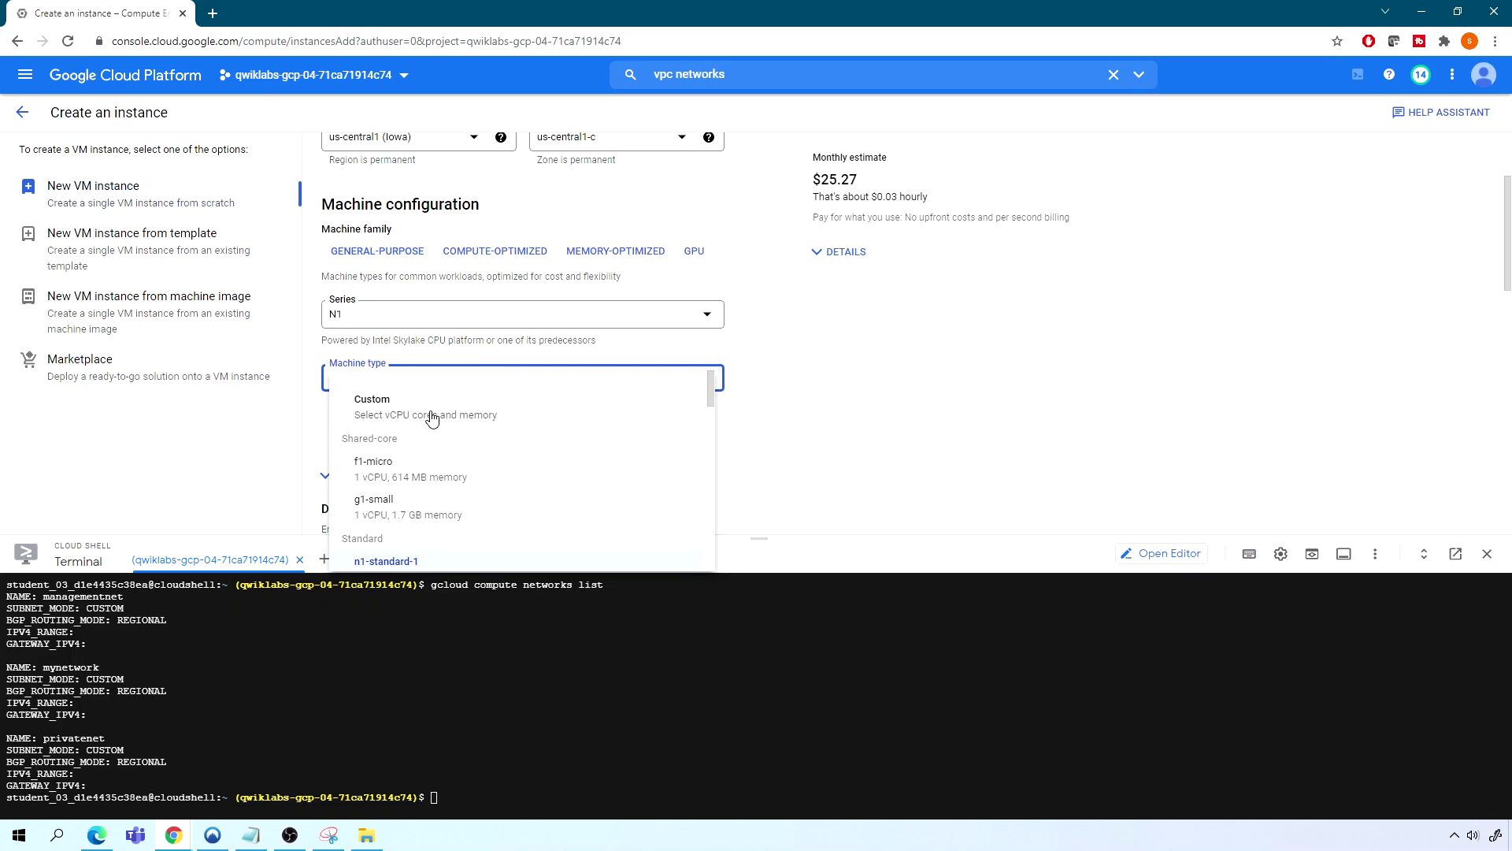
{"action": "left_click", "coordinate": [934, 476]}
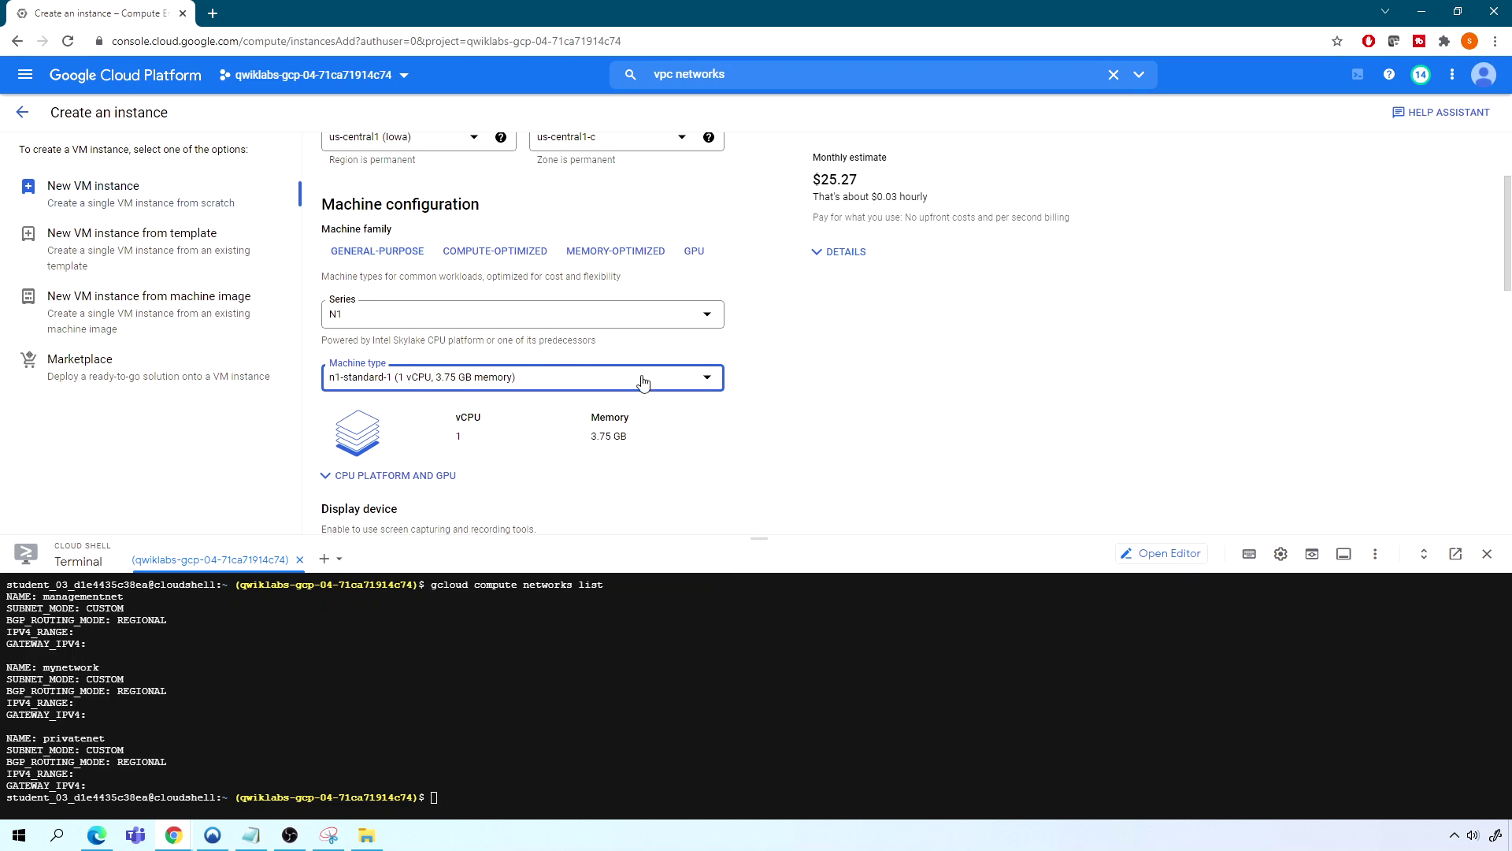
{"action": "left_click", "coordinate": [489, 380]}
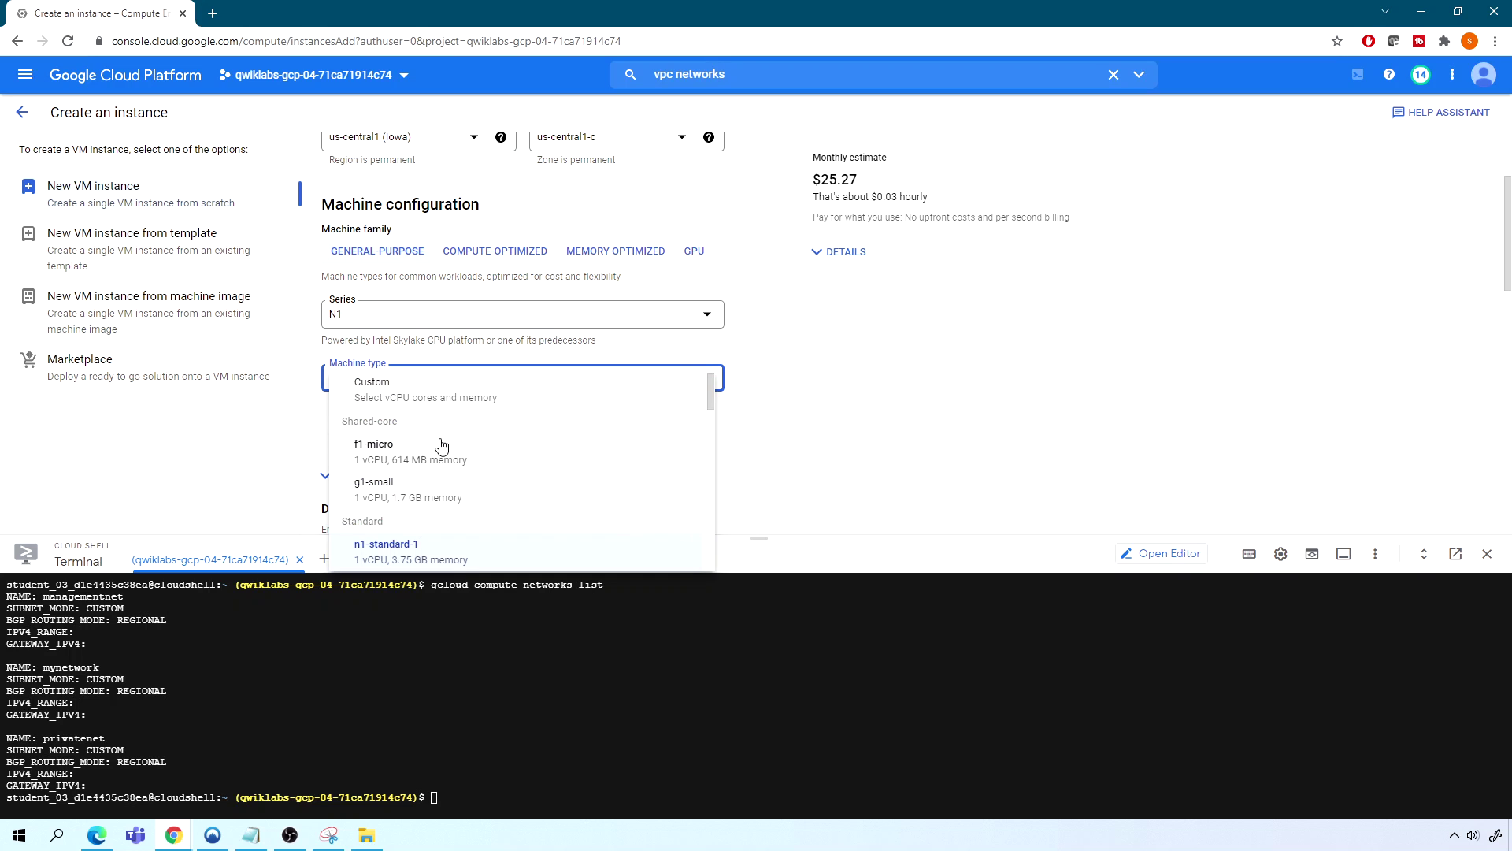
{"action": "left_click", "coordinate": [394, 456]}
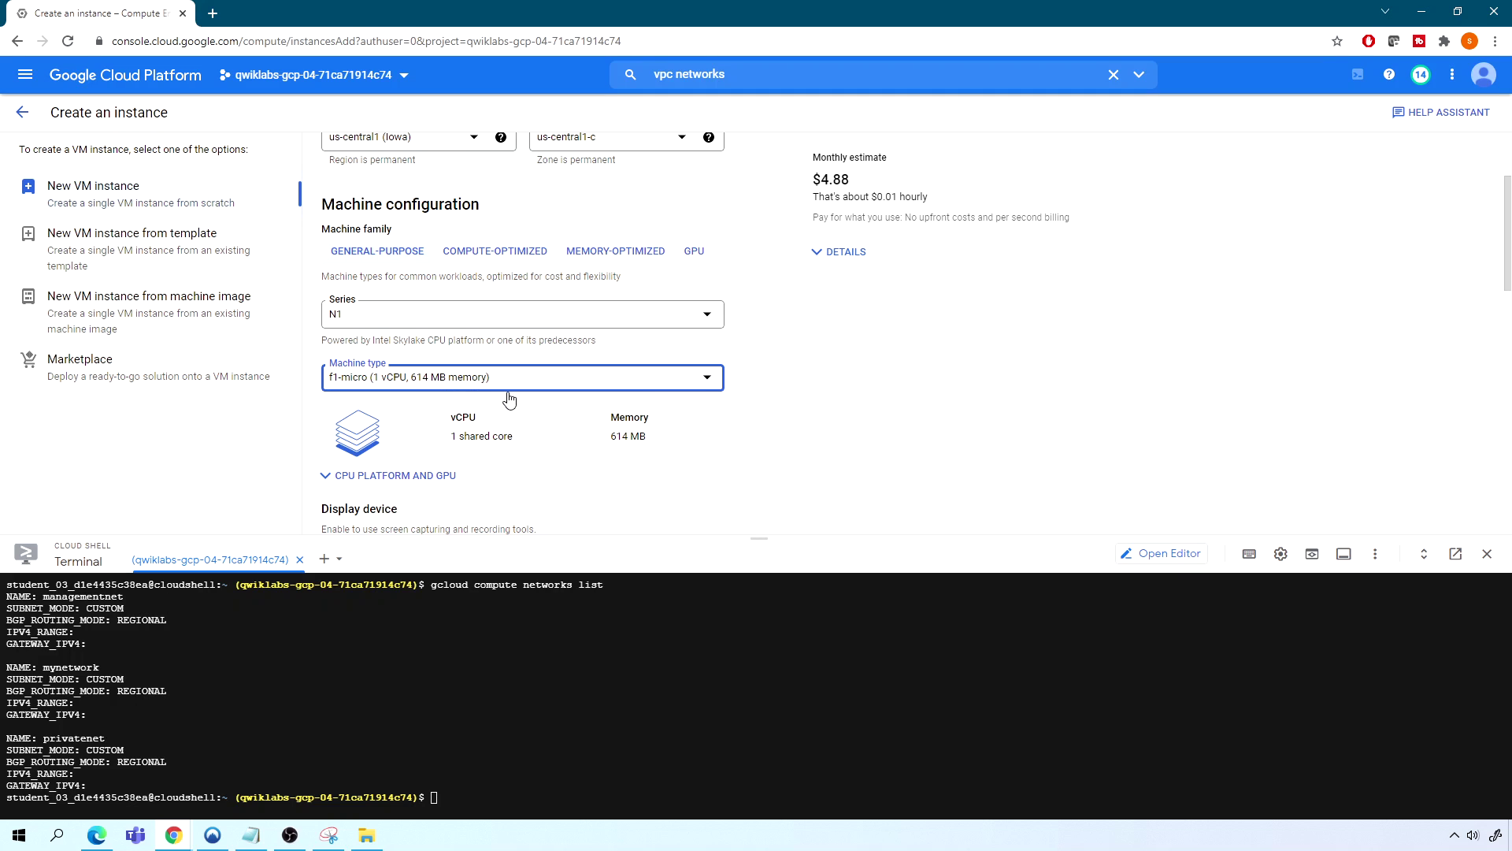
Close the Cloud Shell terminal and expand the Networking section of the instance's advanced options
{"action": "scroll", "coordinate": [507, 397], "scroll_direction": "down", "scroll_amount": 7}
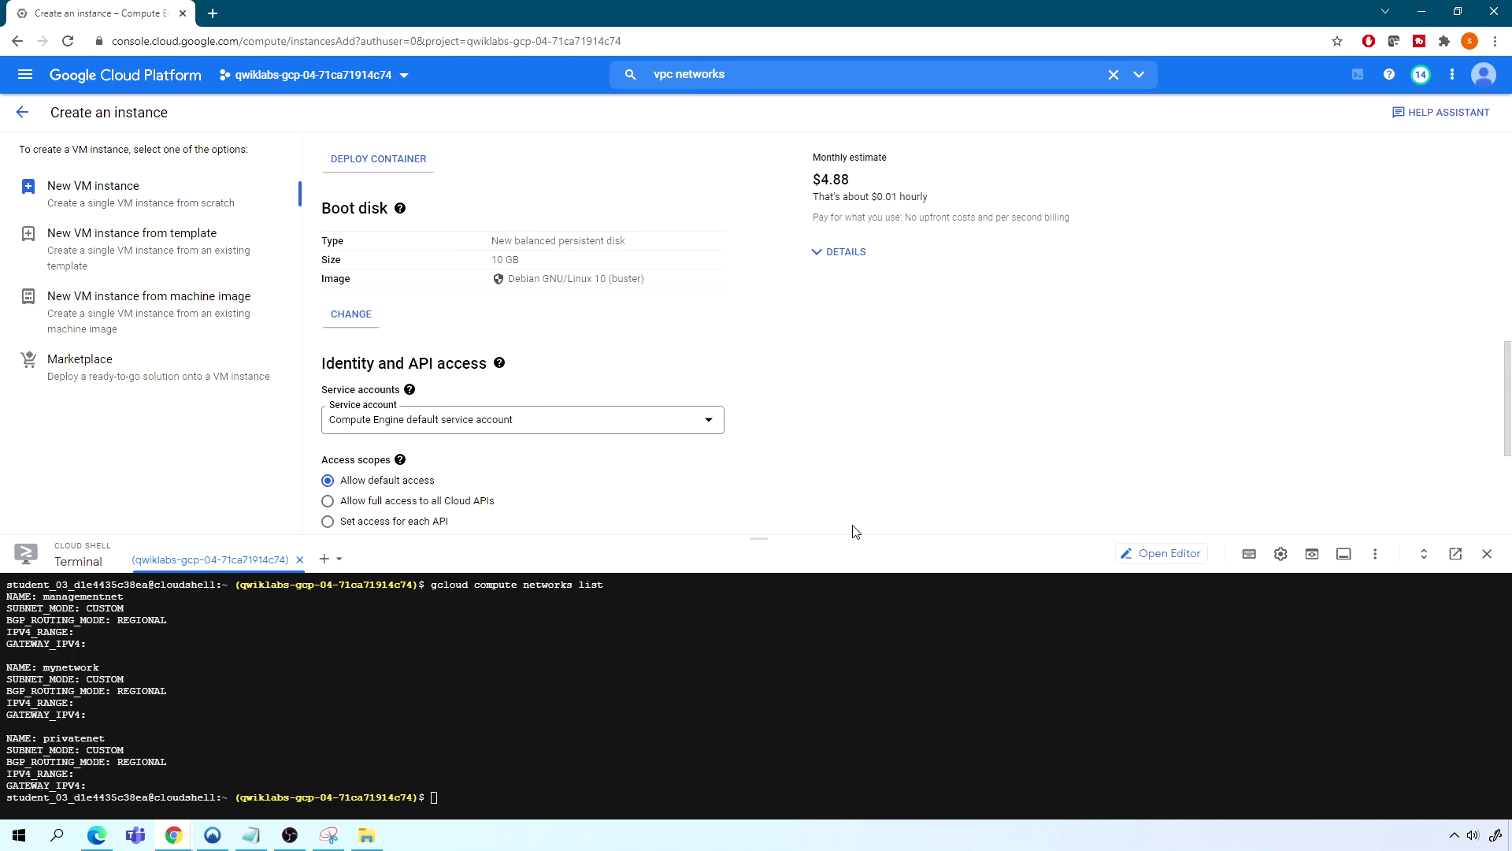
{"action": "left_click", "coordinate": [1489, 555]}
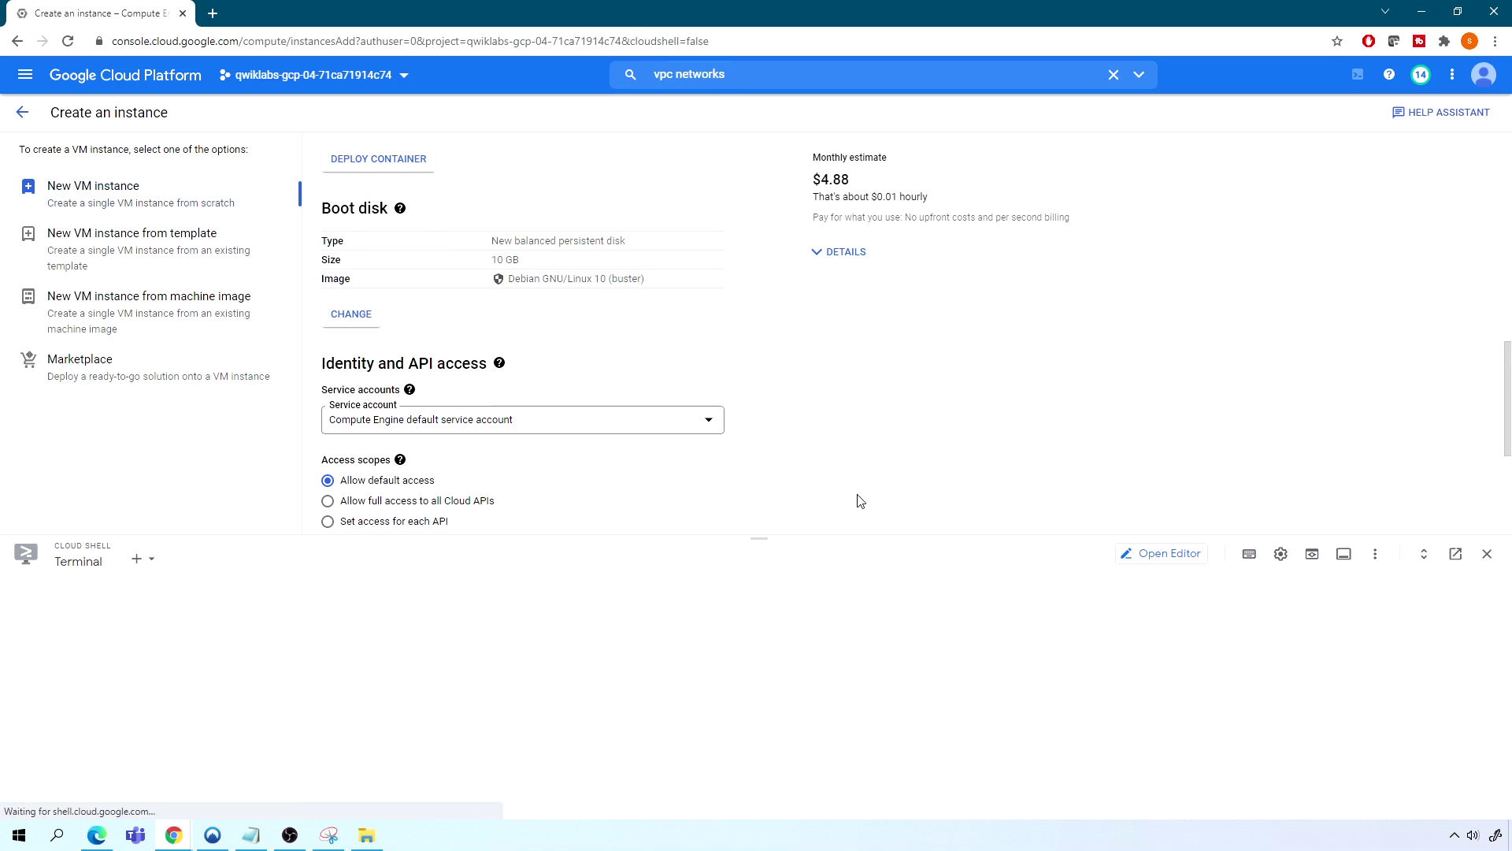
{"action": "left_click", "coordinate": [341, 701]}
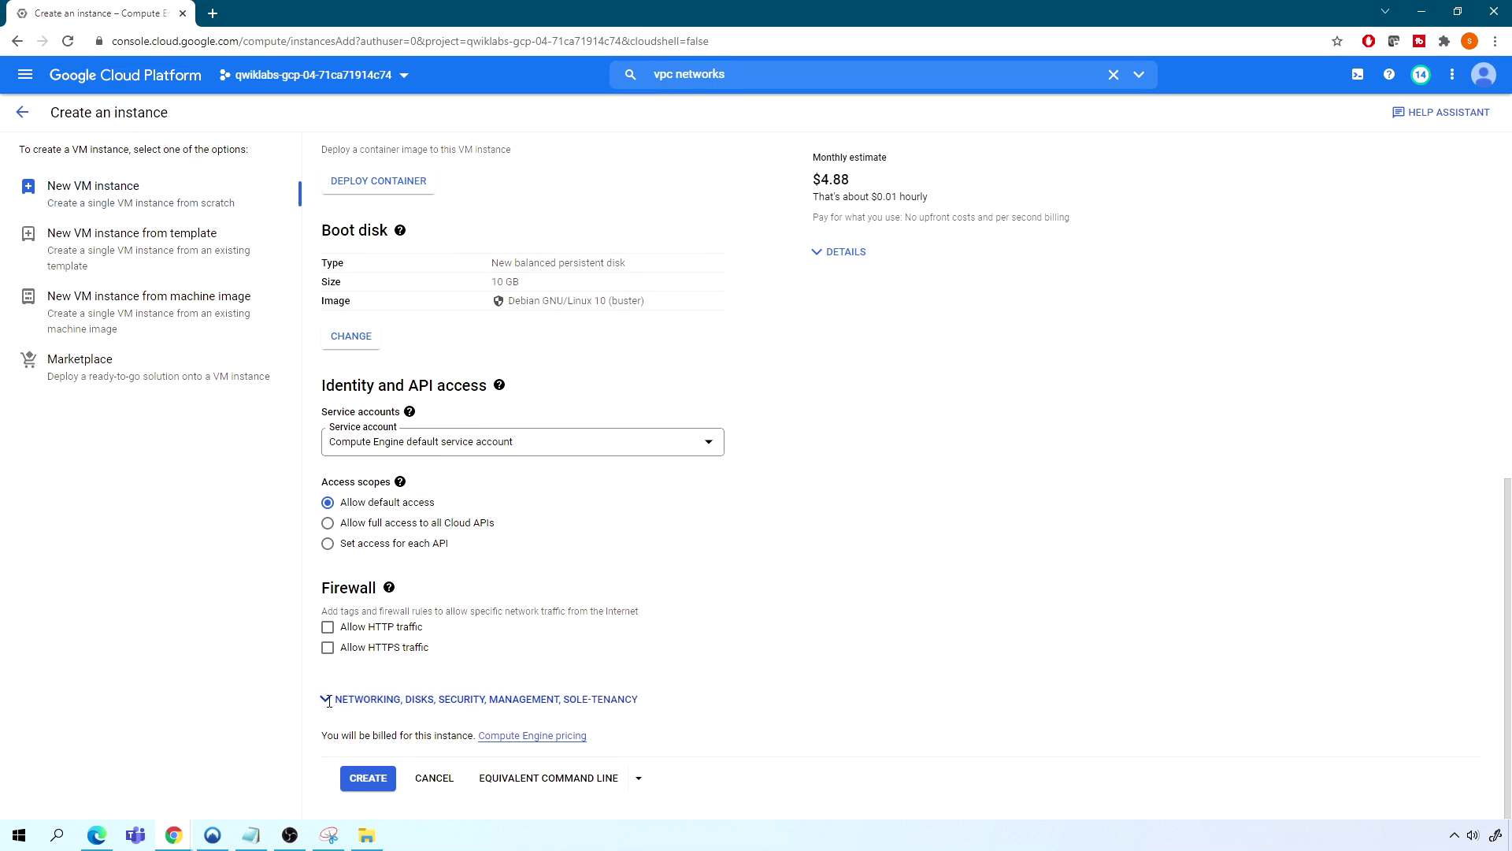
{"action": "scroll", "coordinate": [457, 629], "scroll_direction": "down", "scroll_amount": 2}
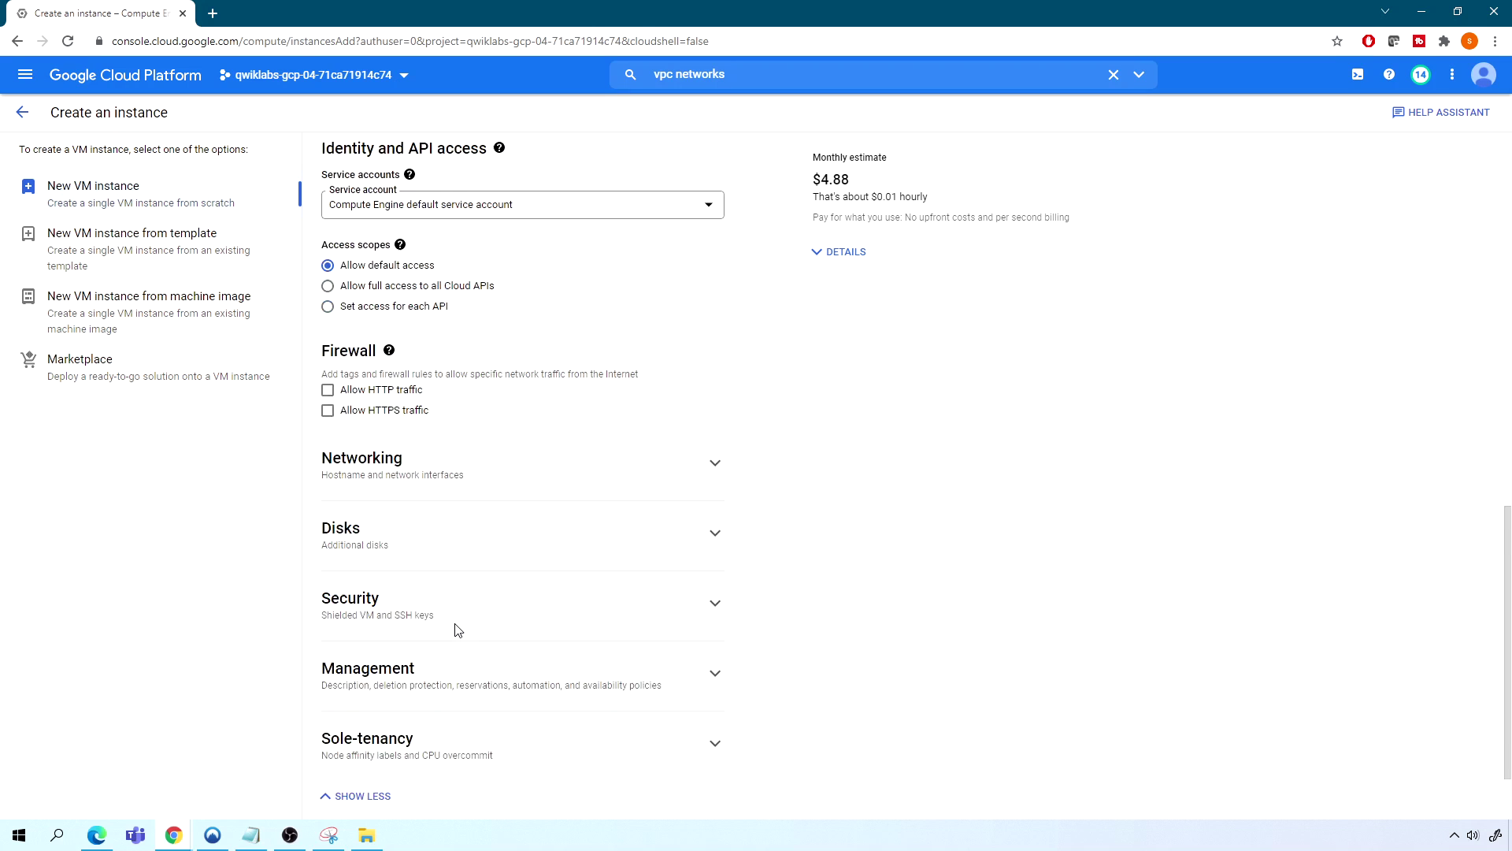
{"action": "left_click", "coordinate": [385, 387]}
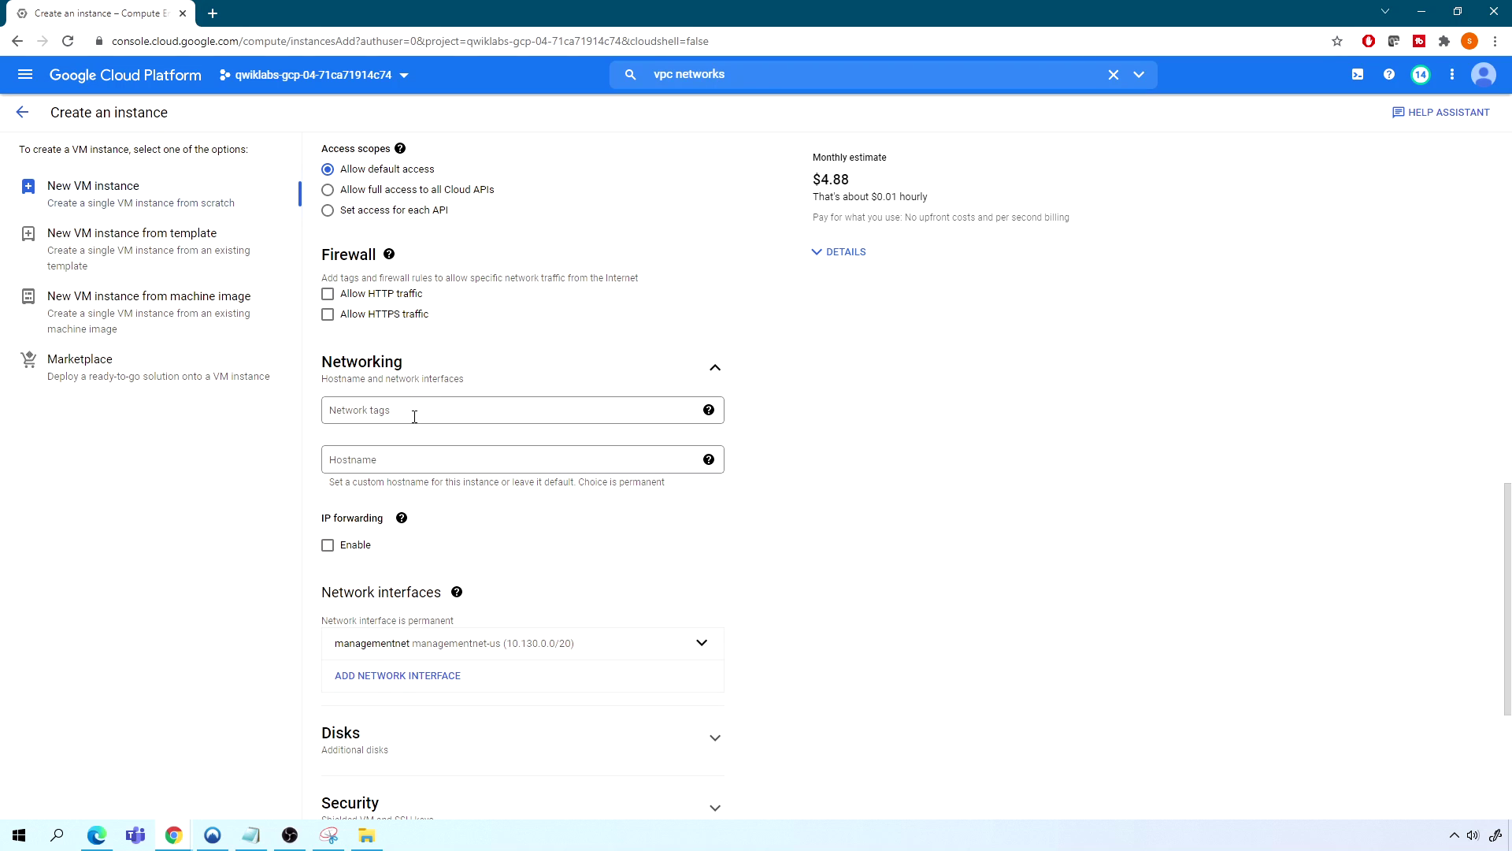
{"action": "left_click", "coordinate": [388, 420]}
{"action": "left_click", "coordinate": [488, 362]}
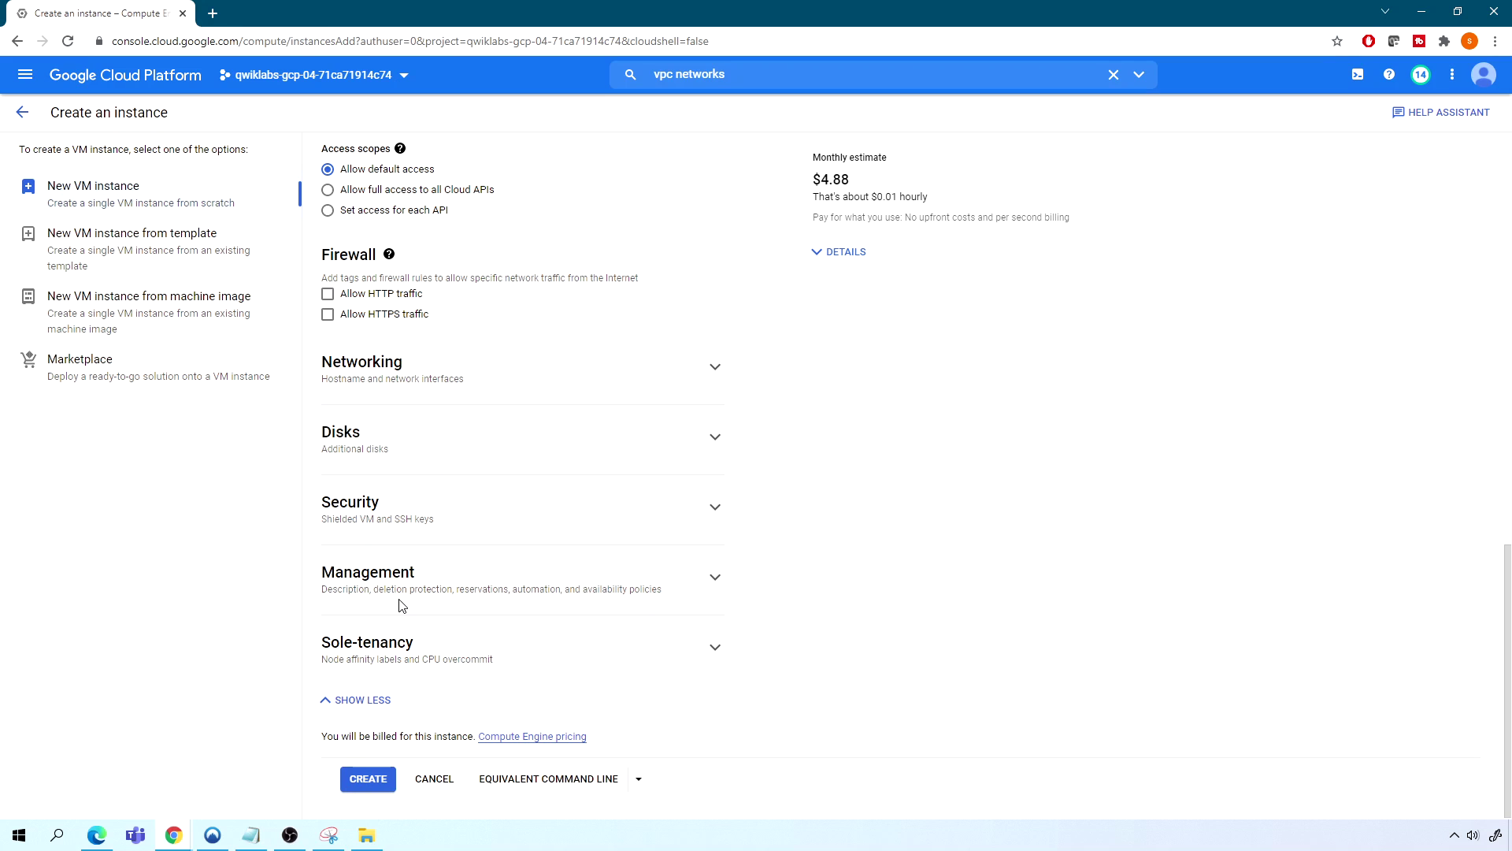
{"action": "left_click", "coordinate": [367, 380]}
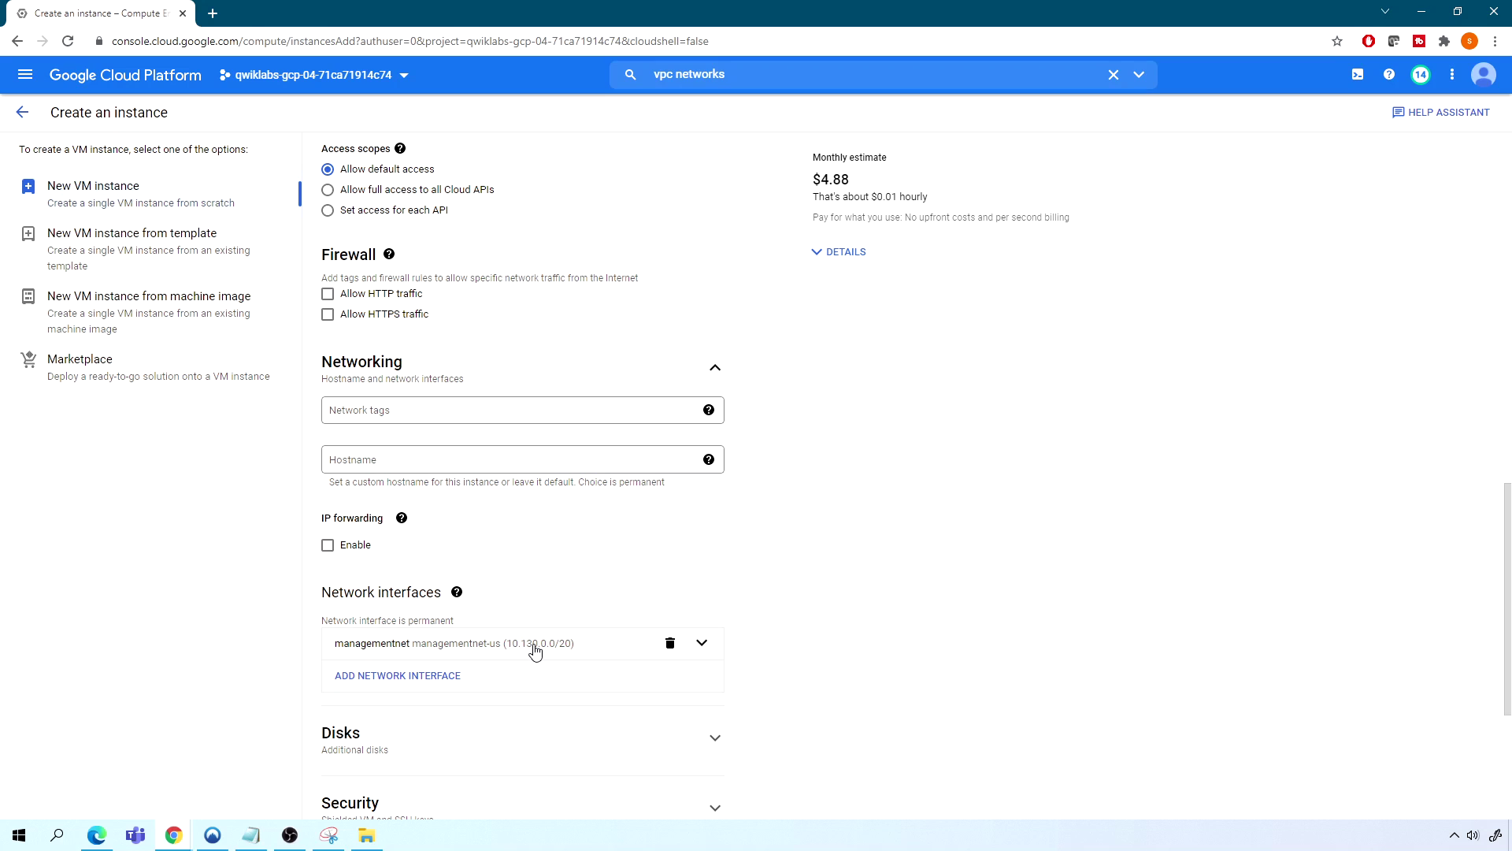
Select managementnet as the network of the instance's network interface, finish the interface, and create the mgmt-us instance
{"action": "scroll", "coordinate": [532, 649], "scroll_direction": "down", "scroll_amount": 1}
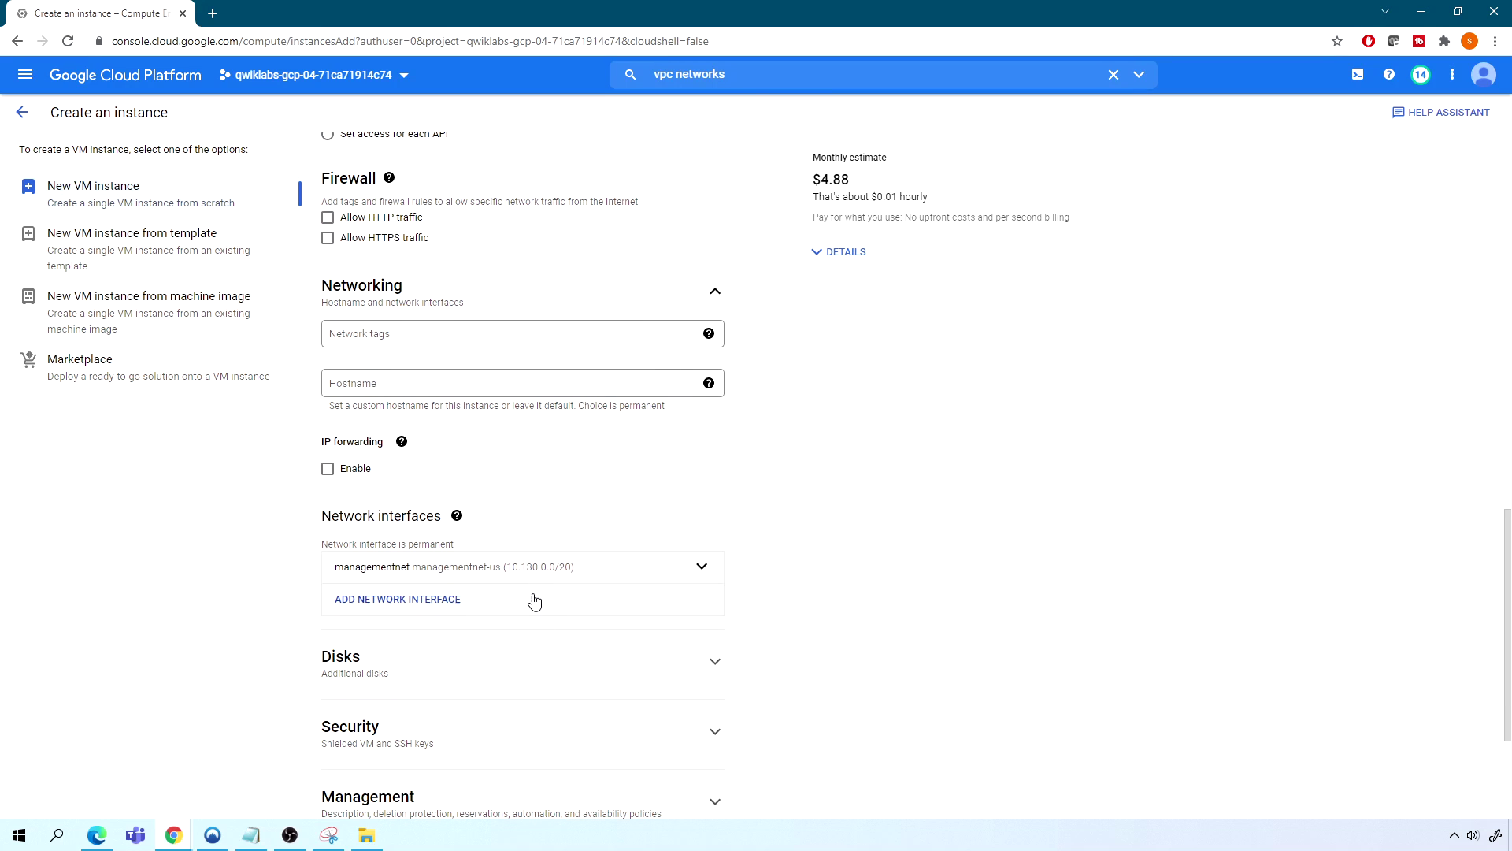
{"action": "left_click", "coordinate": [702, 567]}
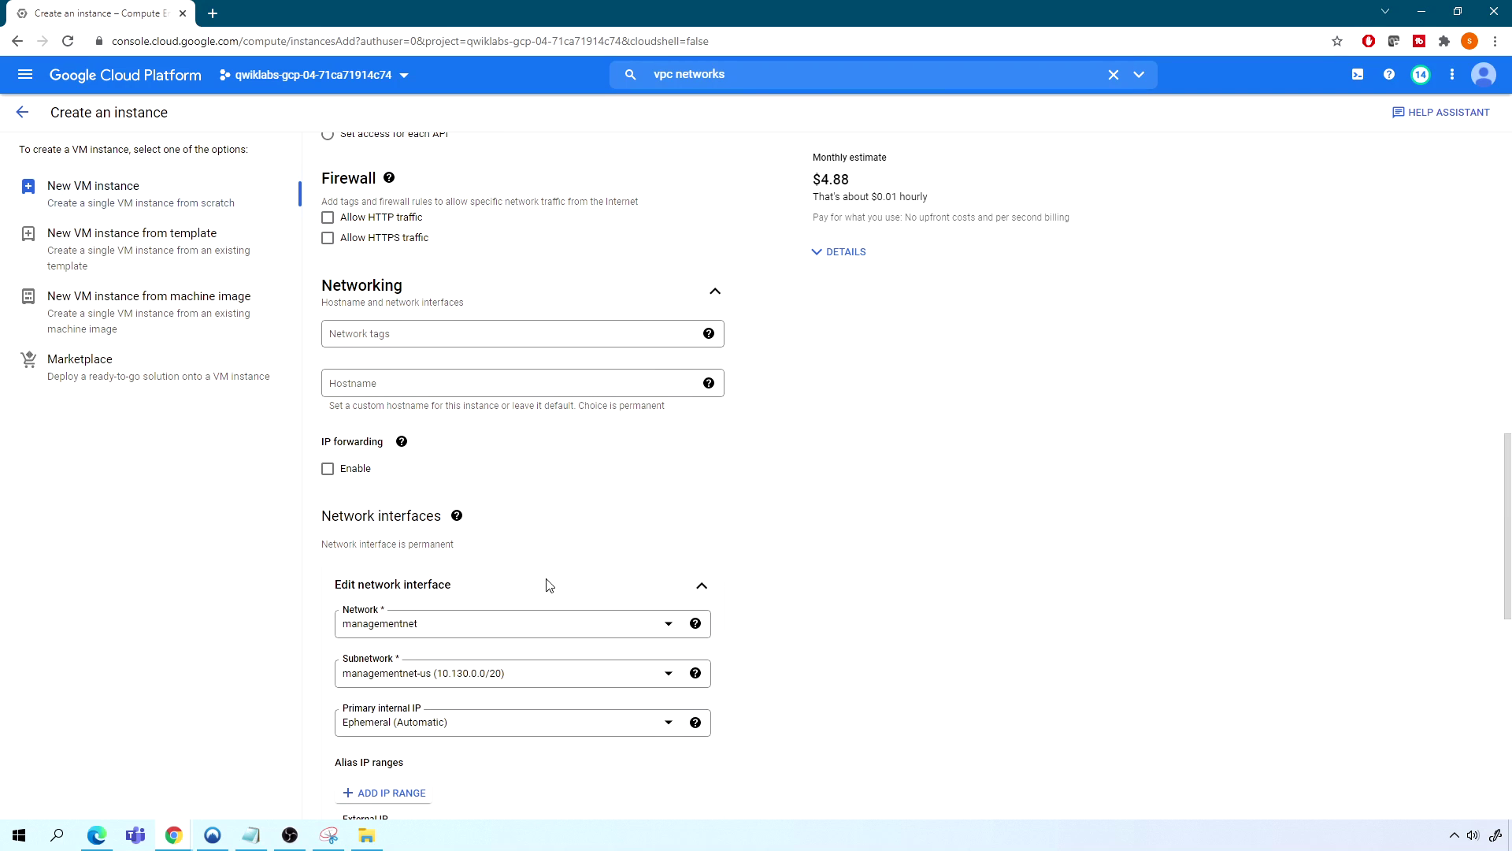
{"action": "left_click", "coordinate": [443, 622]}
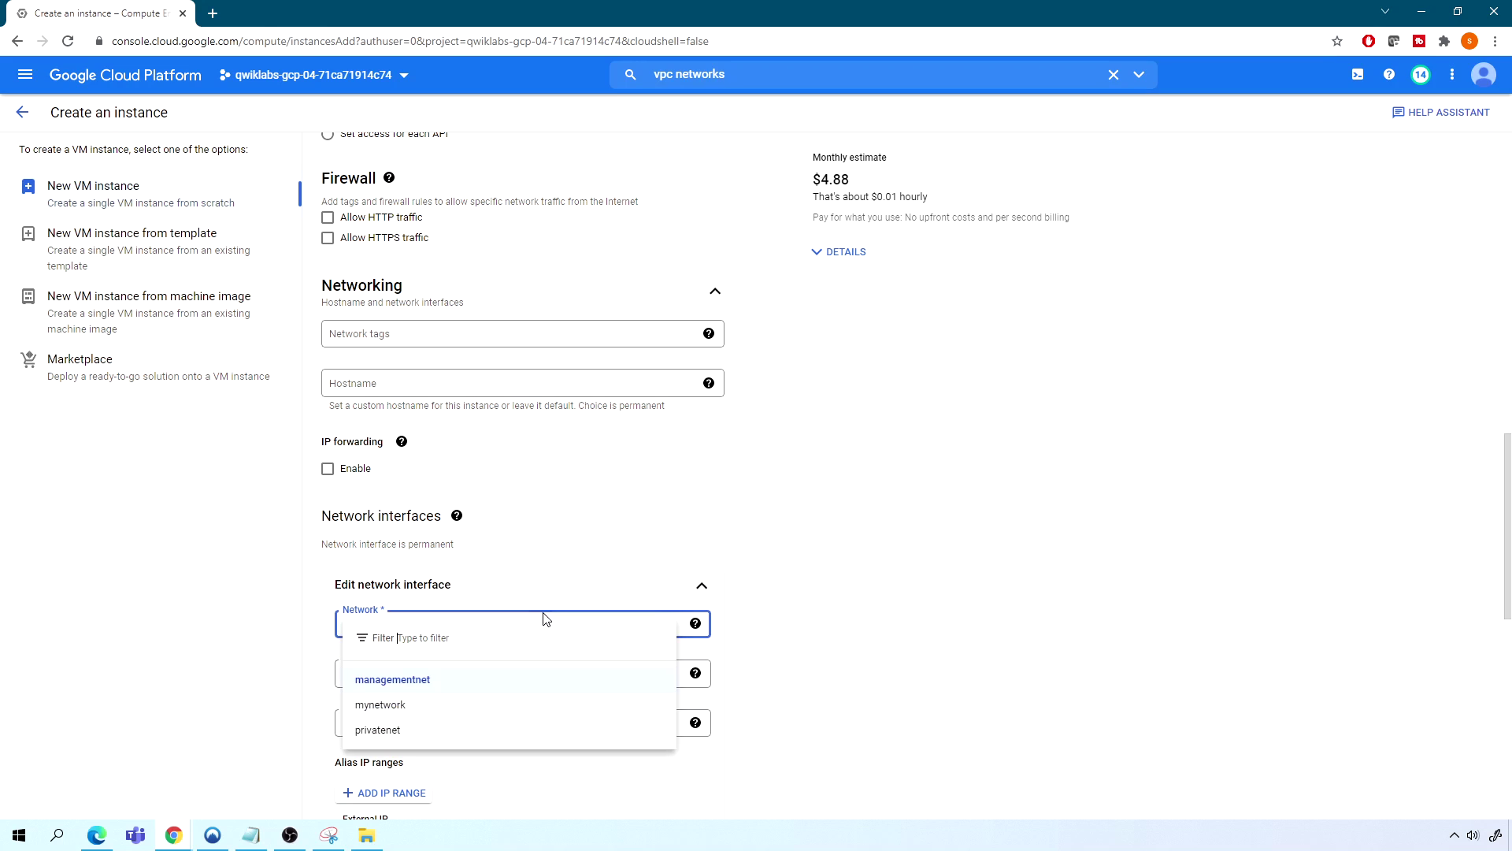
{"action": "left_click", "coordinate": [403, 682]}
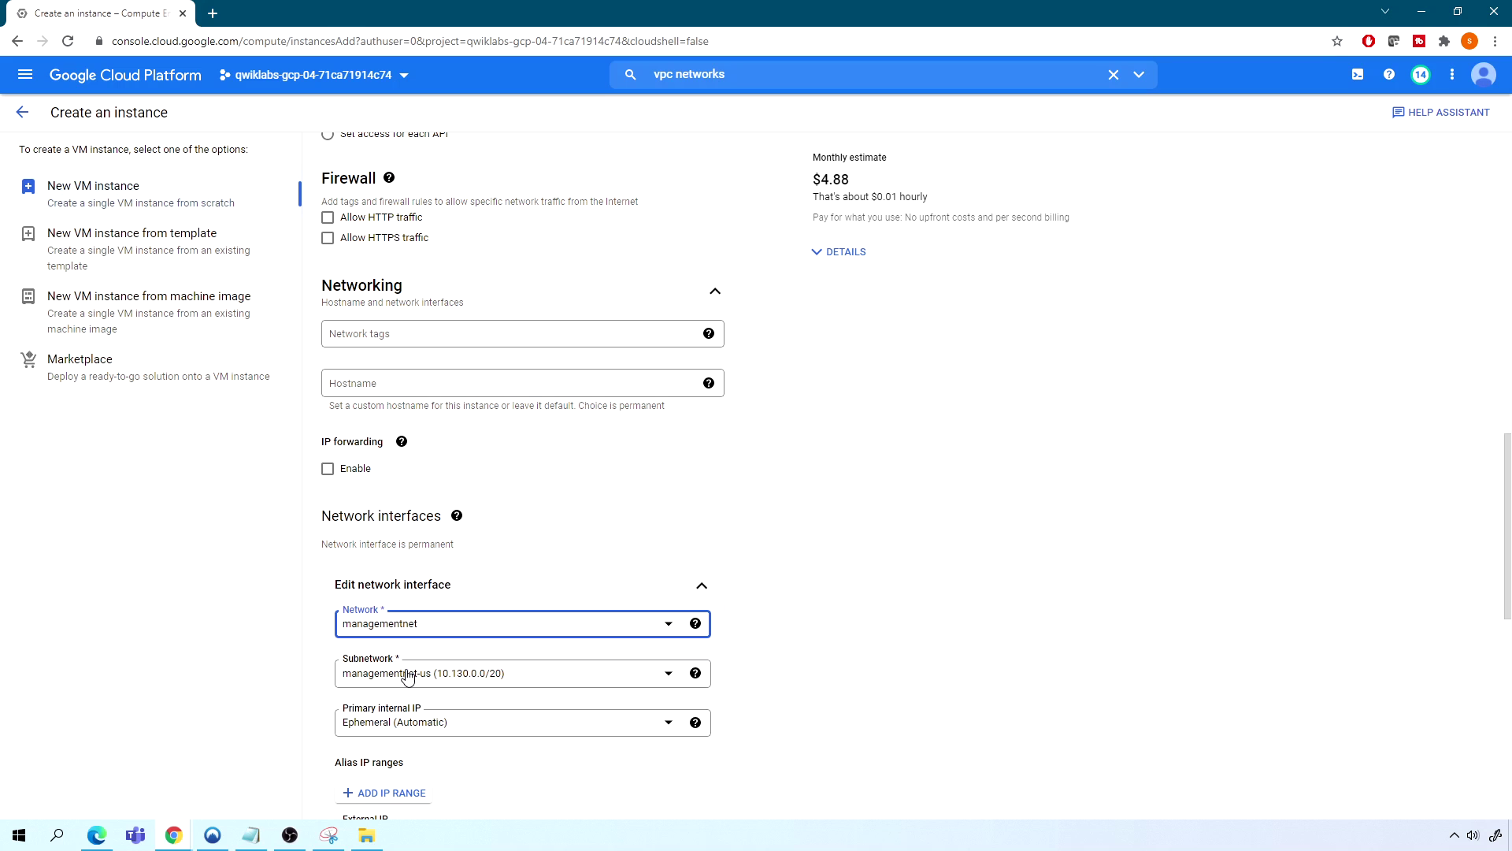
{"action": "scroll", "coordinate": [449, 695], "scroll_direction": "down", "scroll_amount": 8}
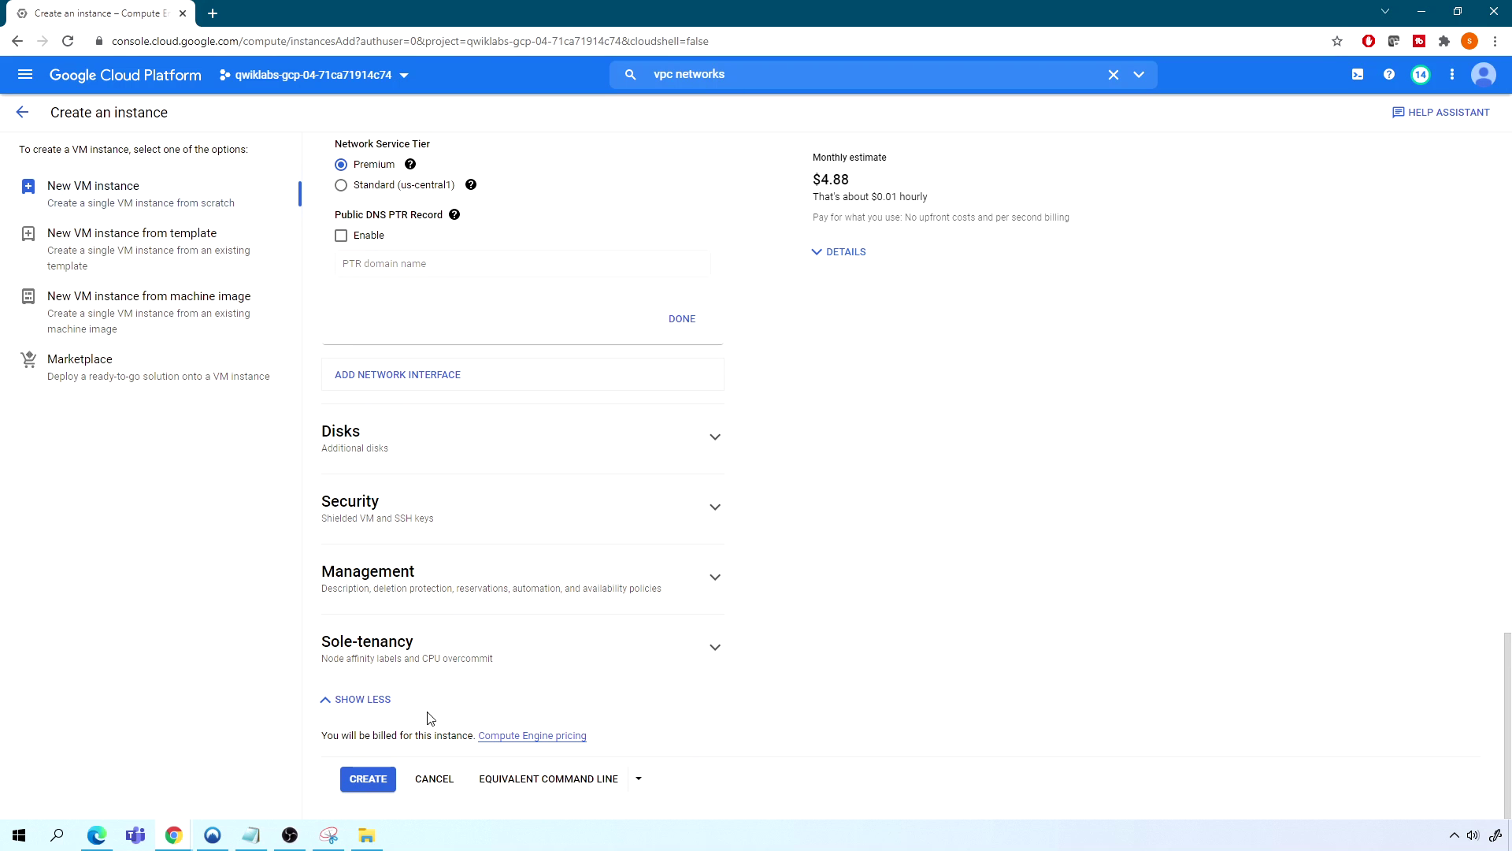
{"action": "scroll", "coordinate": [461, 556], "scroll_direction": "up", "scroll_amount": 5}
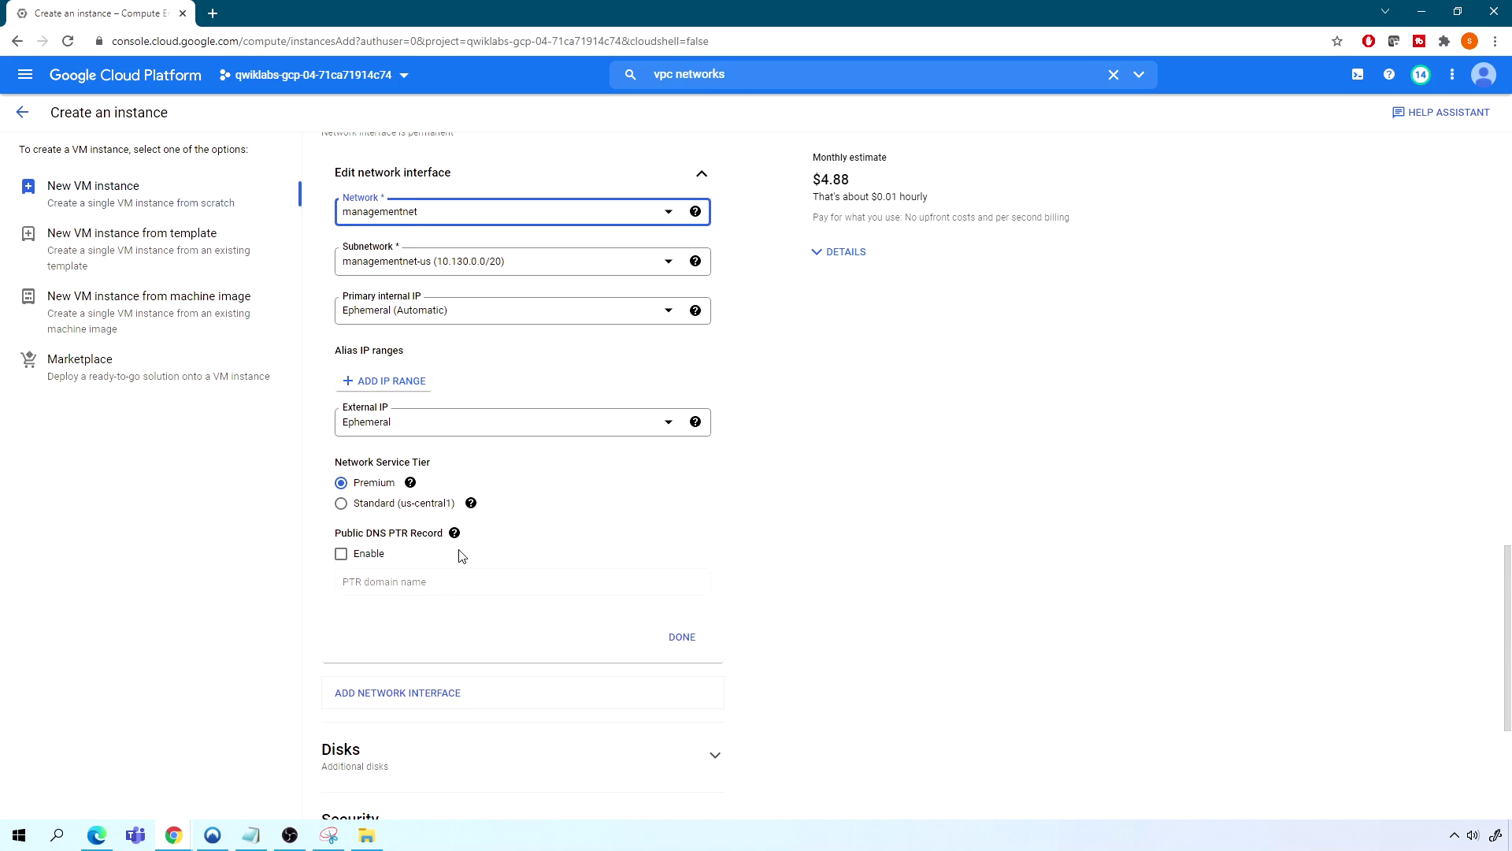
{"action": "left_click", "coordinate": [683, 701]}
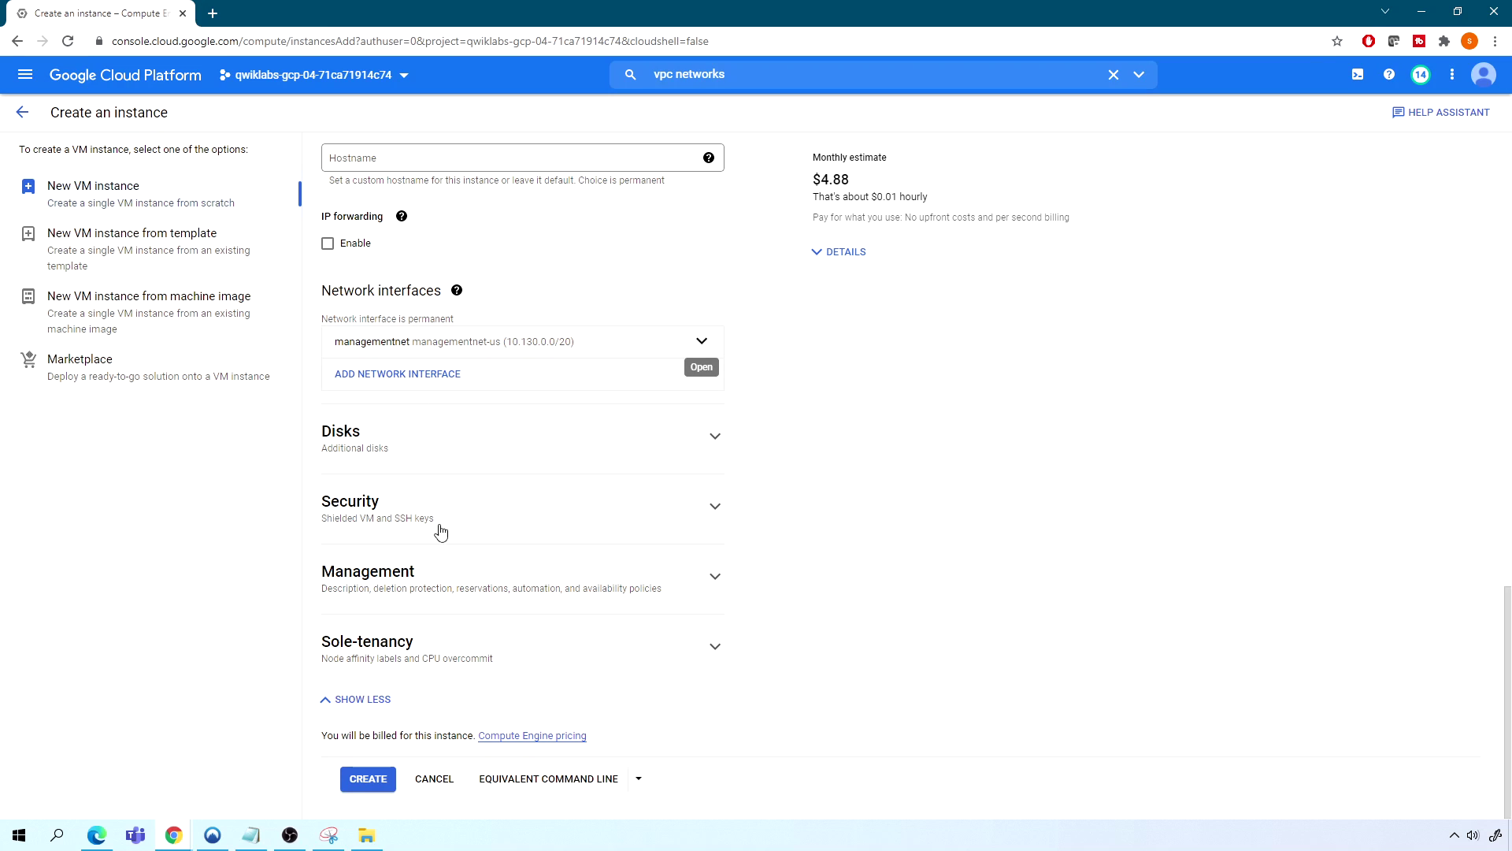
{"action": "left_click", "coordinate": [367, 778]}
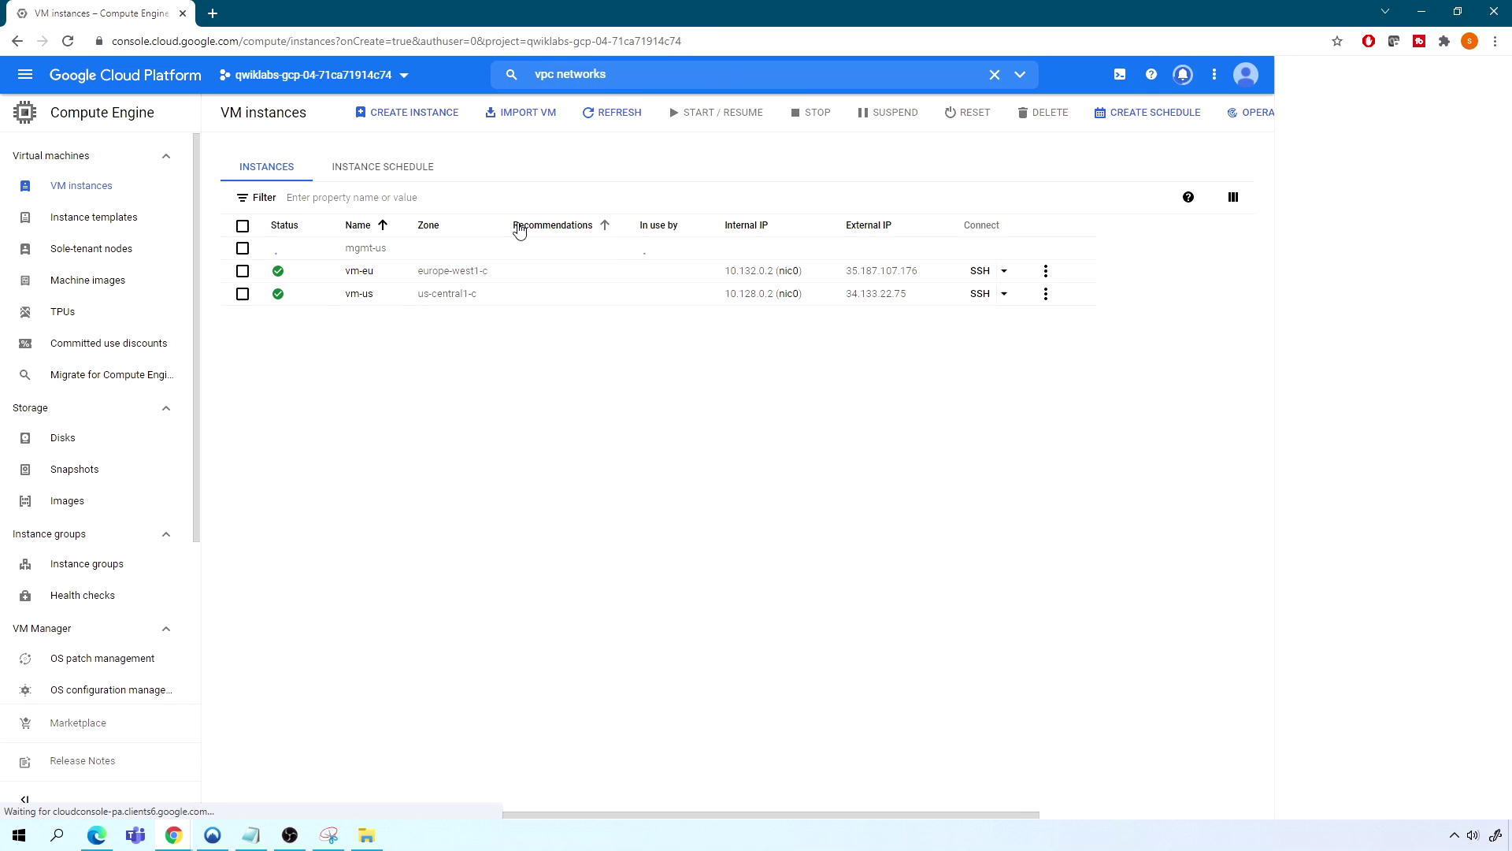
Start another VM instance, name it private-us, and set its machine type to e2-small
{"action": "left_click", "coordinate": [416, 118]}
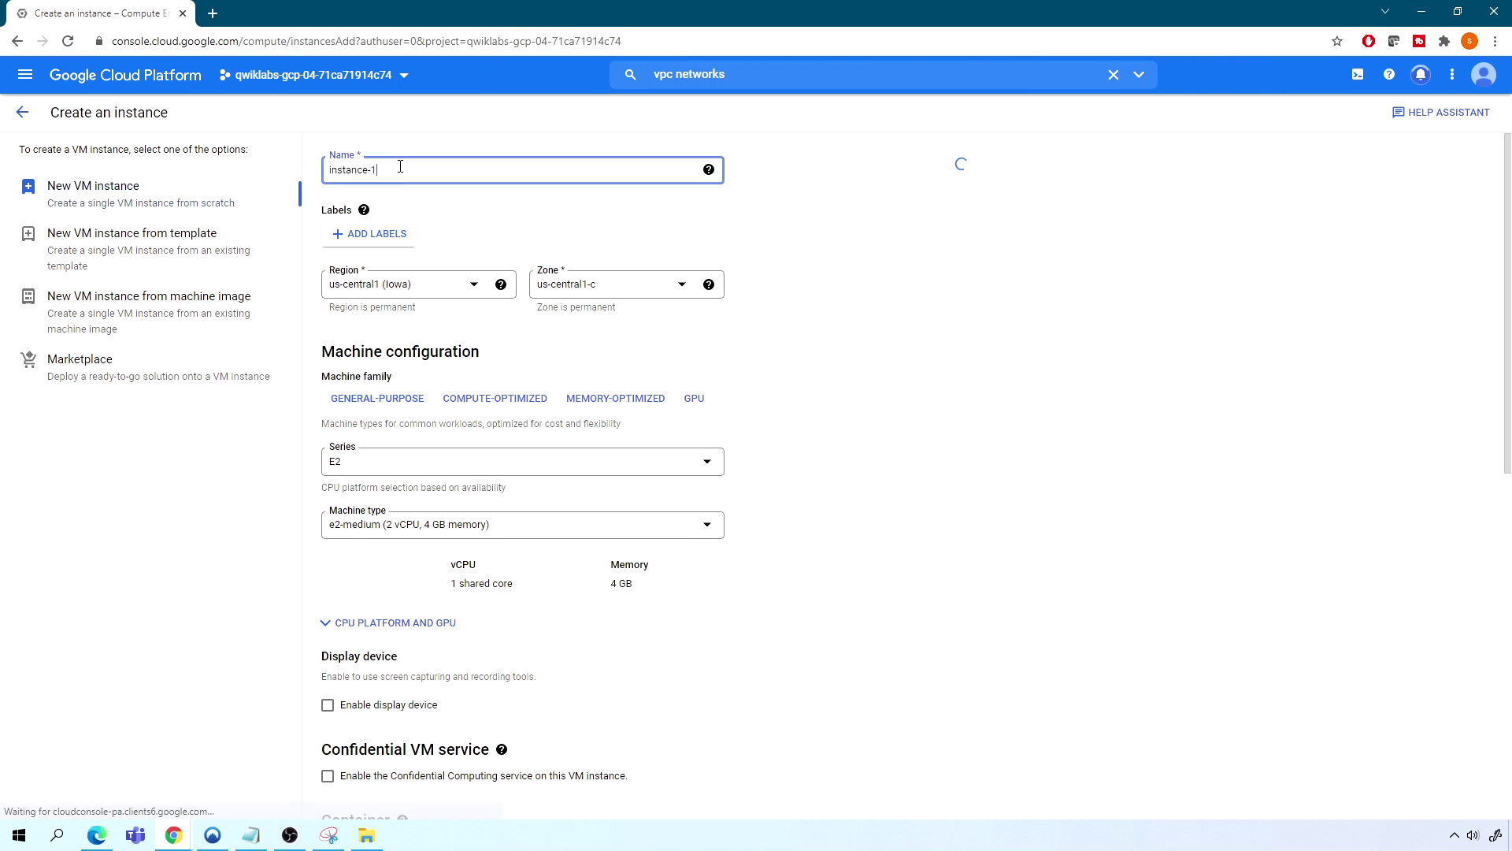
{"action": "type", "text": "private-us"}
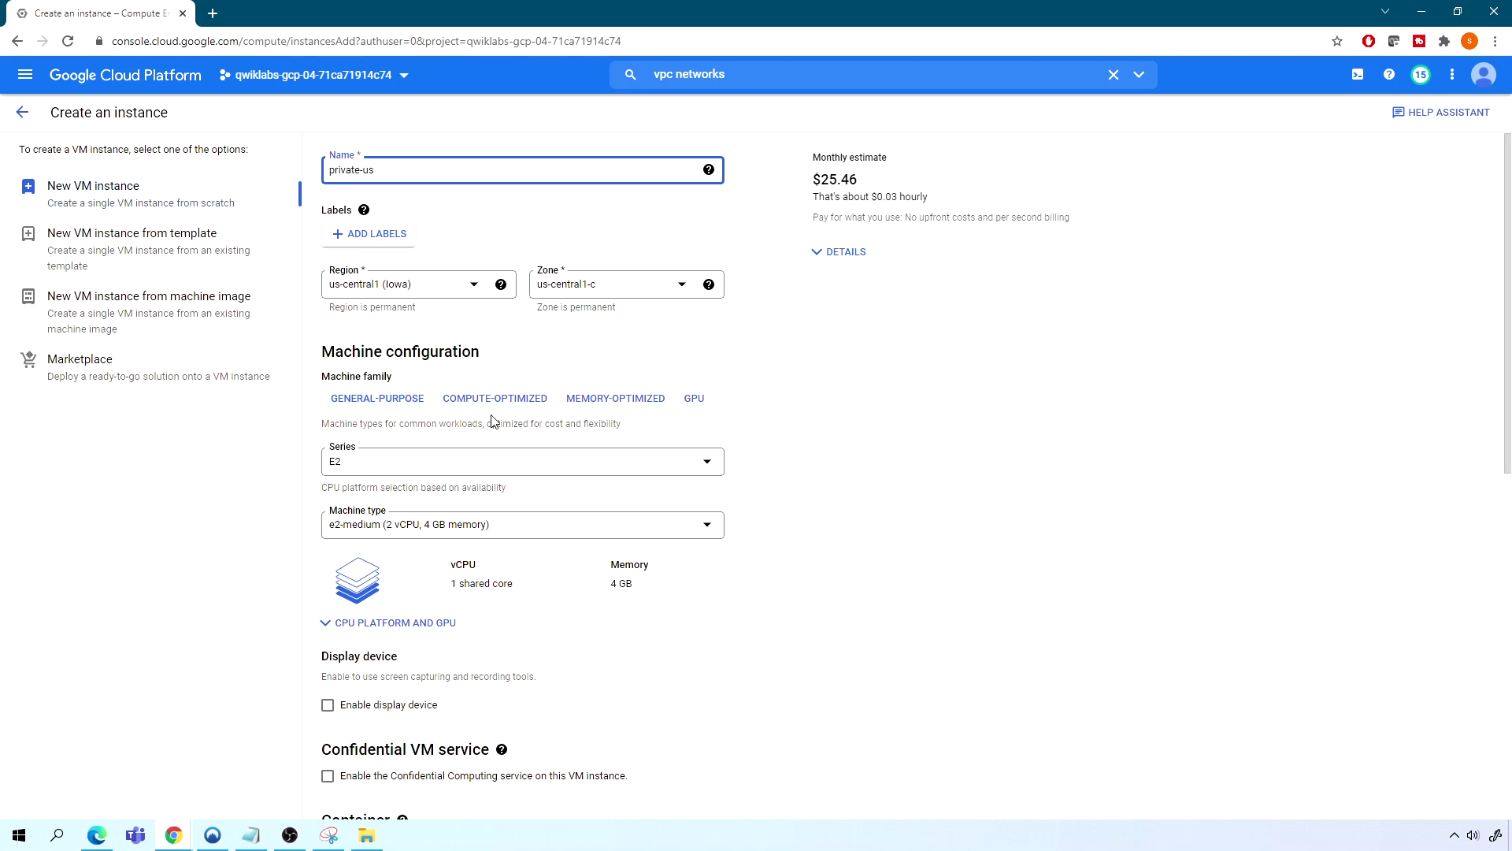
{"action": "scroll", "coordinate": [505, 417], "scroll_direction": "down", "scroll_amount": 3}
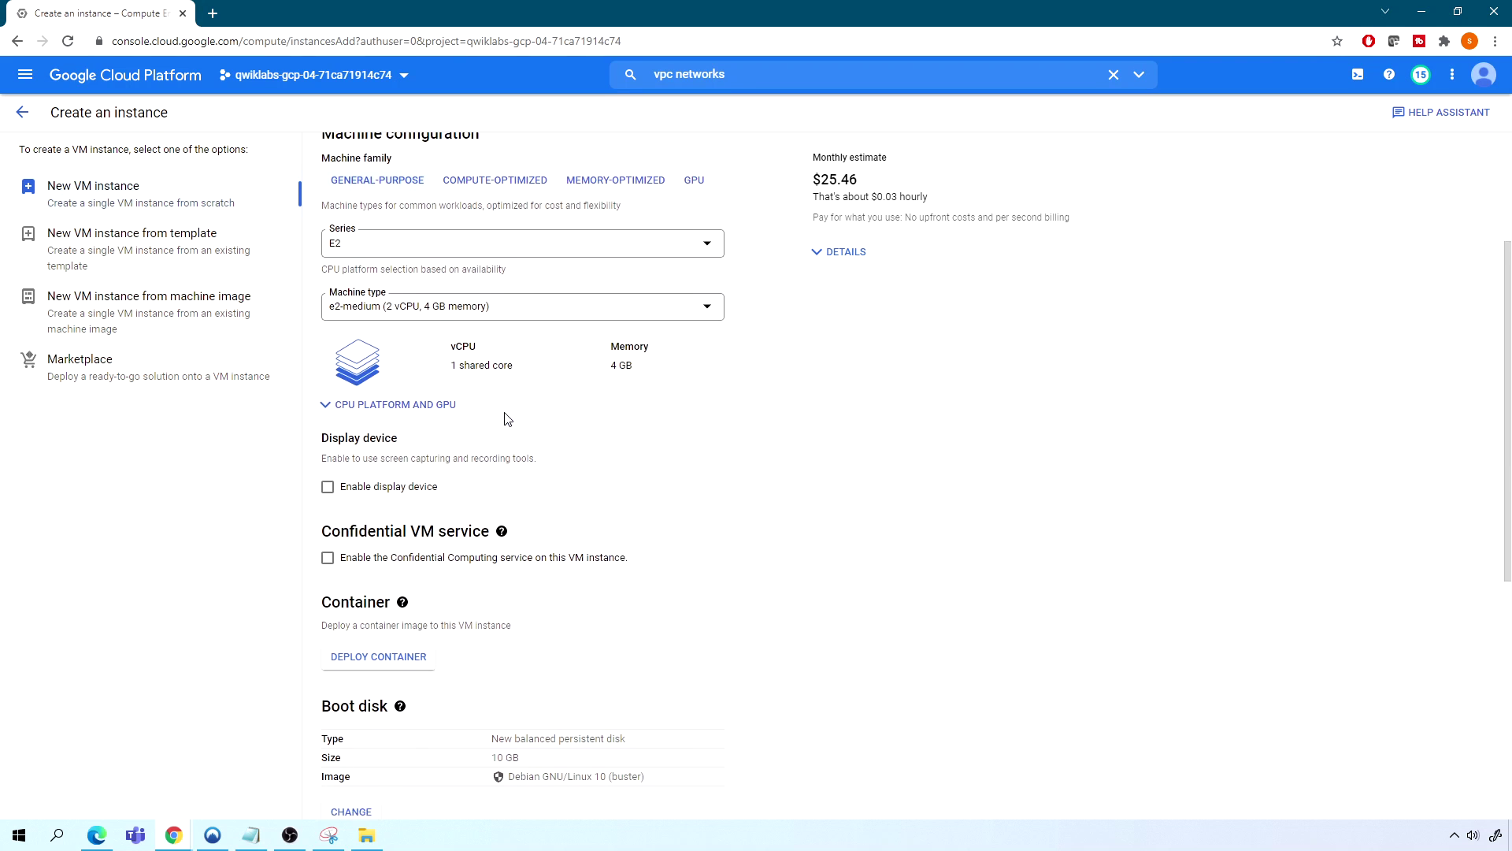
{"action": "left_click", "coordinate": [392, 285]}
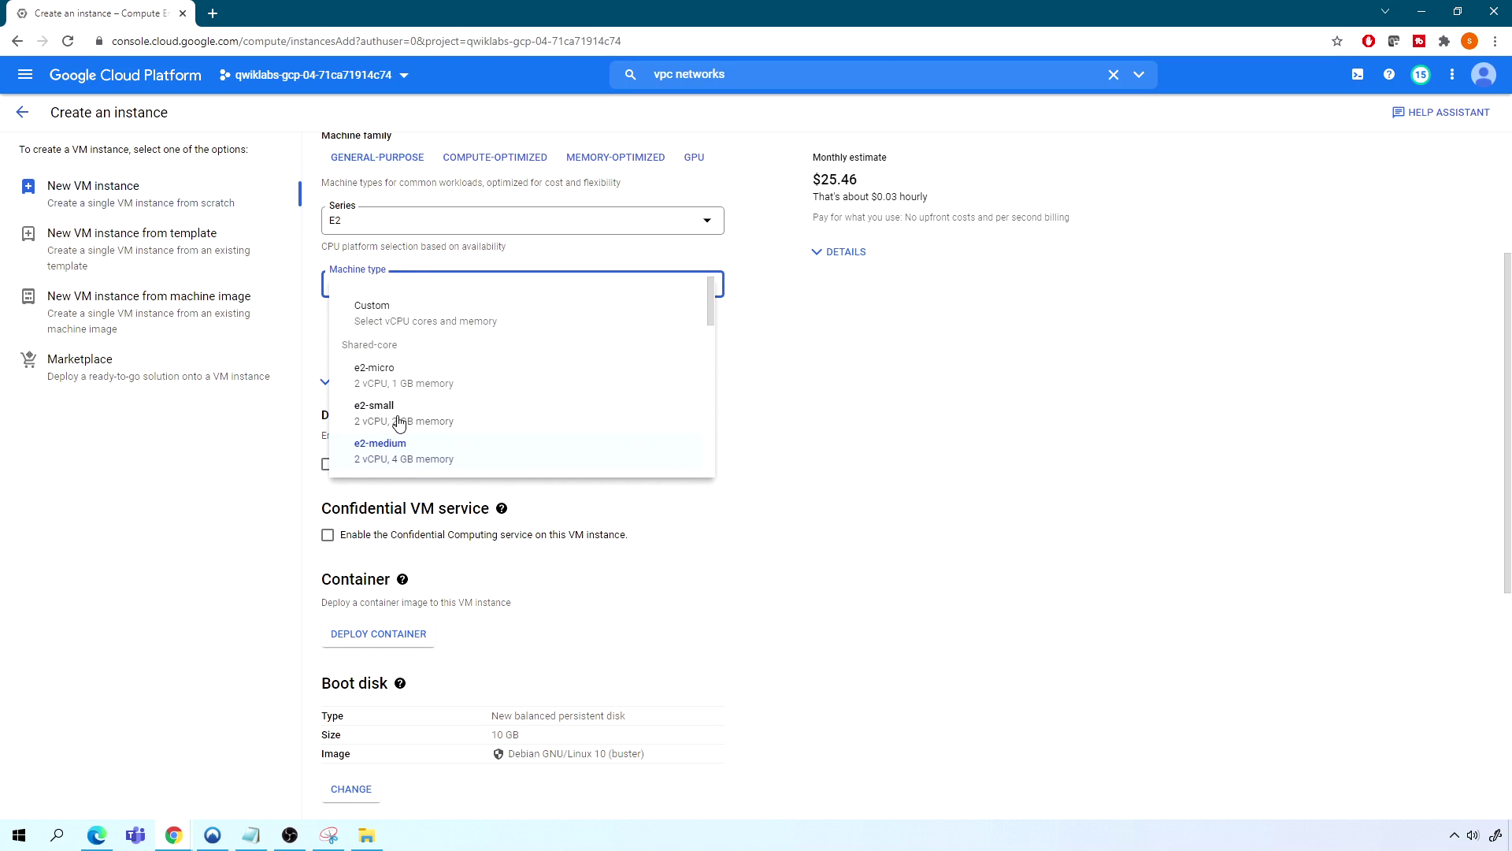
{"action": "left_click", "coordinate": [418, 376]}
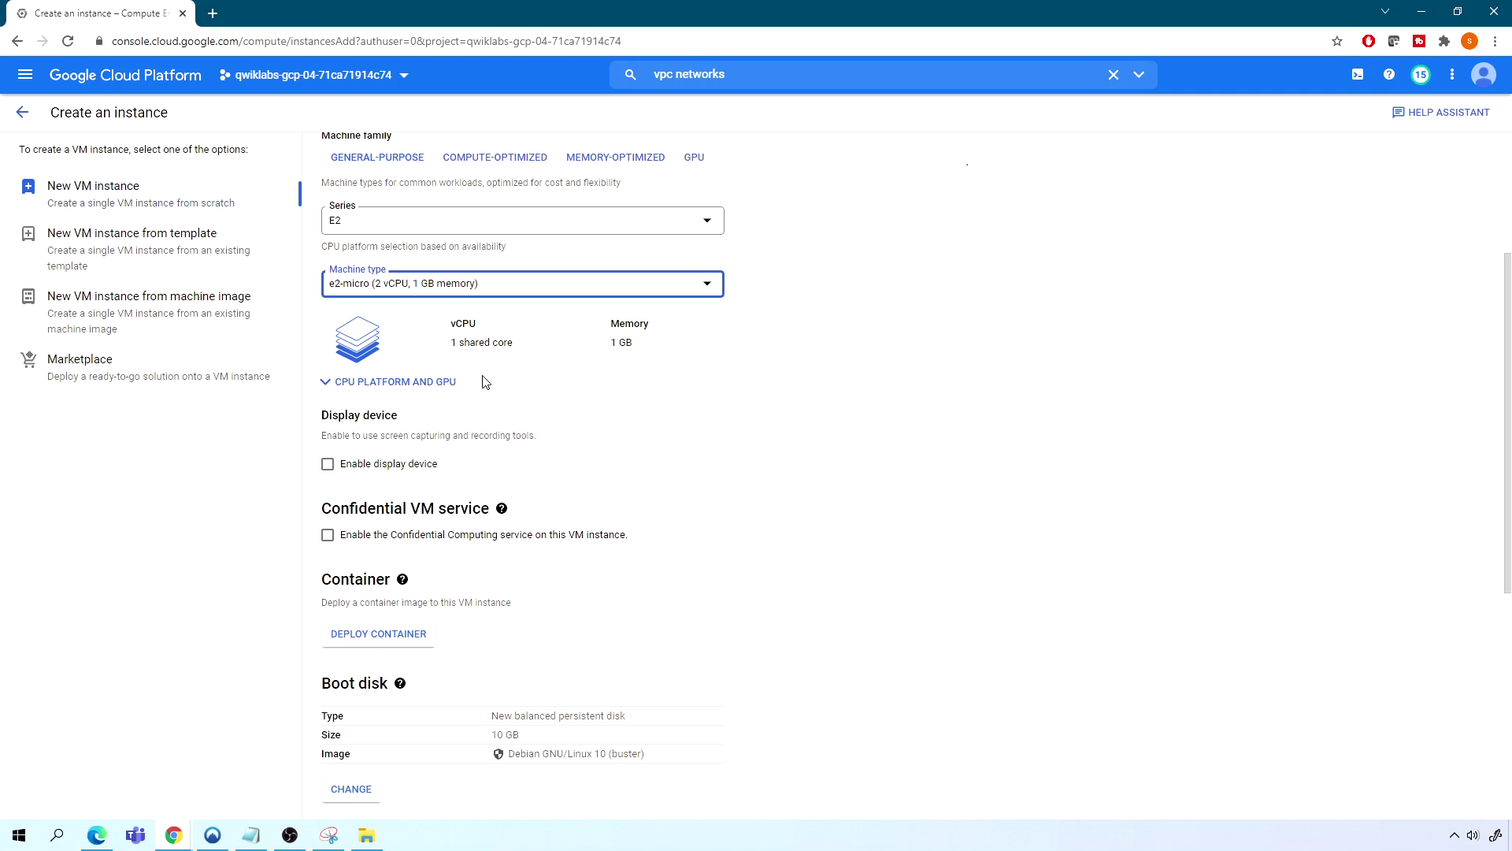
{"action": "left_click", "coordinate": [446, 295]}
{"action": "left_click", "coordinate": [414, 419]}
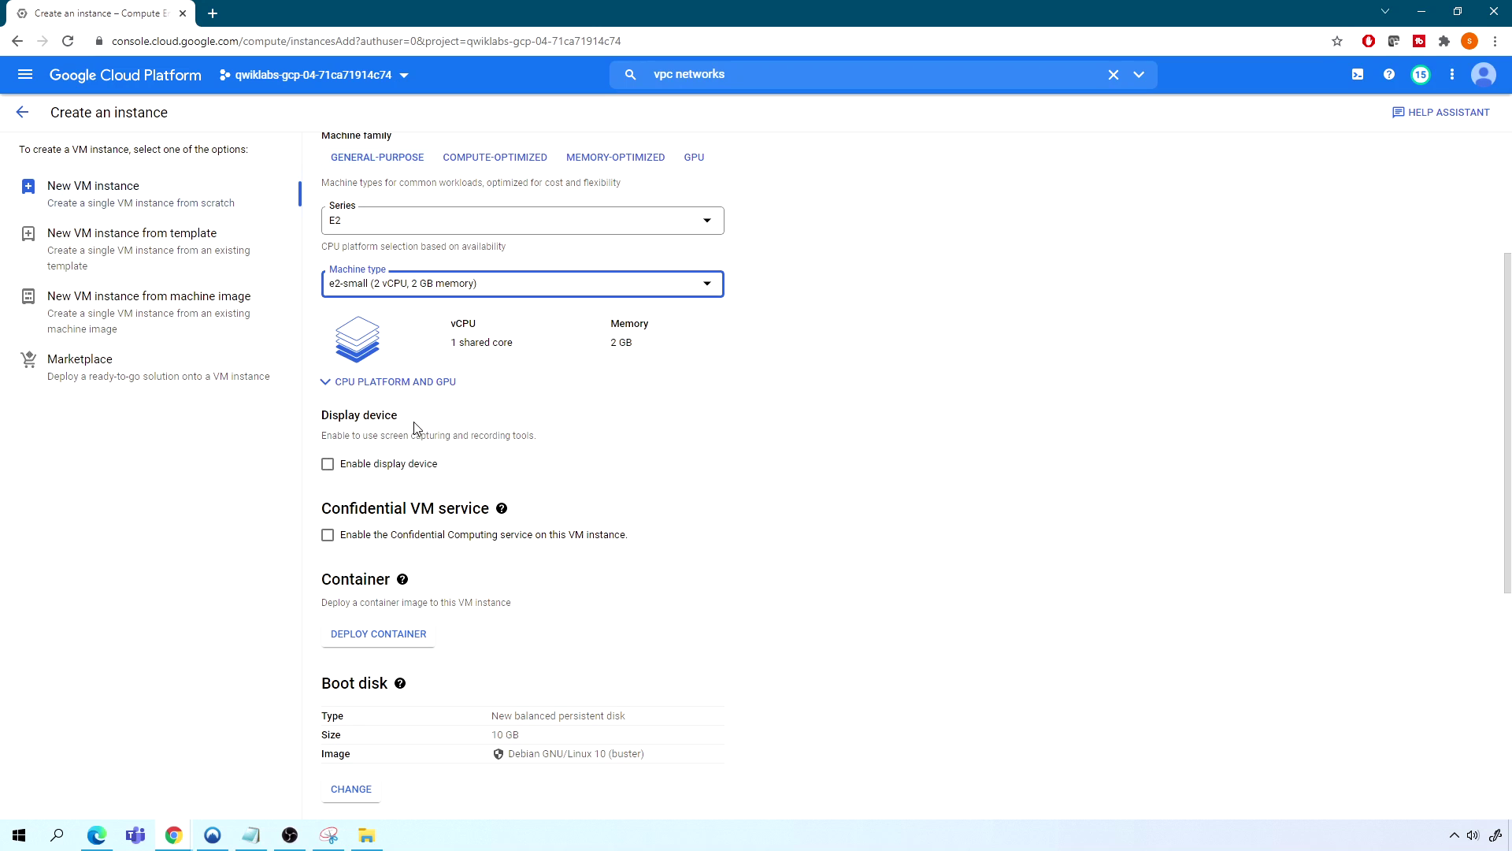
Change the private-us instance to a smaller E2 machine type and expand the Networking section of its advanced options
{"action": "left_click", "coordinate": [422, 293]}
{"action": "left_click", "coordinate": [408, 381]}
{"action": "scroll", "coordinate": [457, 441], "scroll_direction": "down", "scroll_amount": 5}
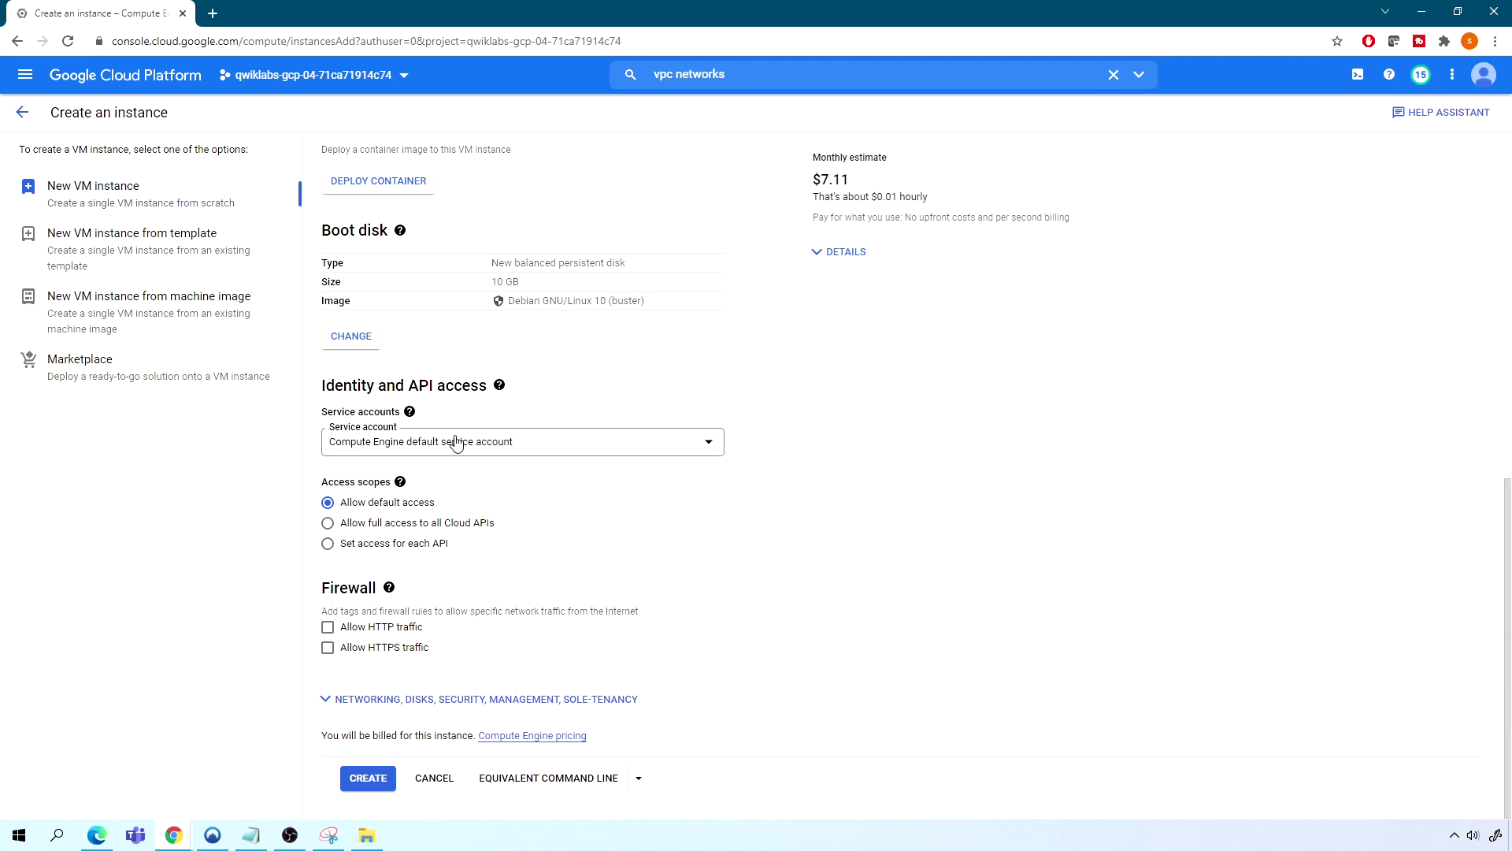
{"action": "left_click", "coordinate": [426, 699]}
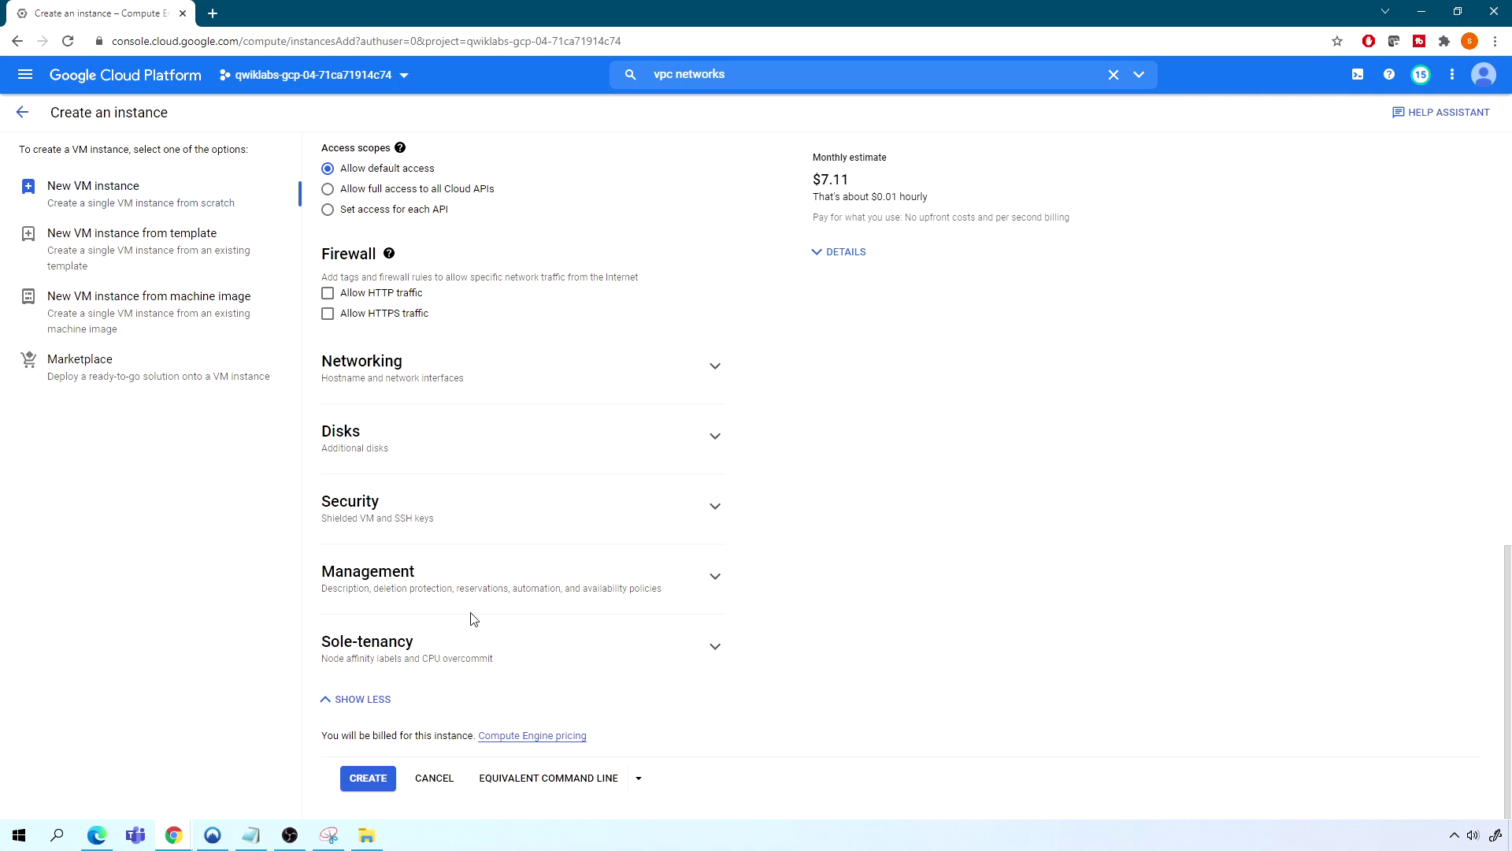
{"action": "left_click", "coordinate": [437, 391]}
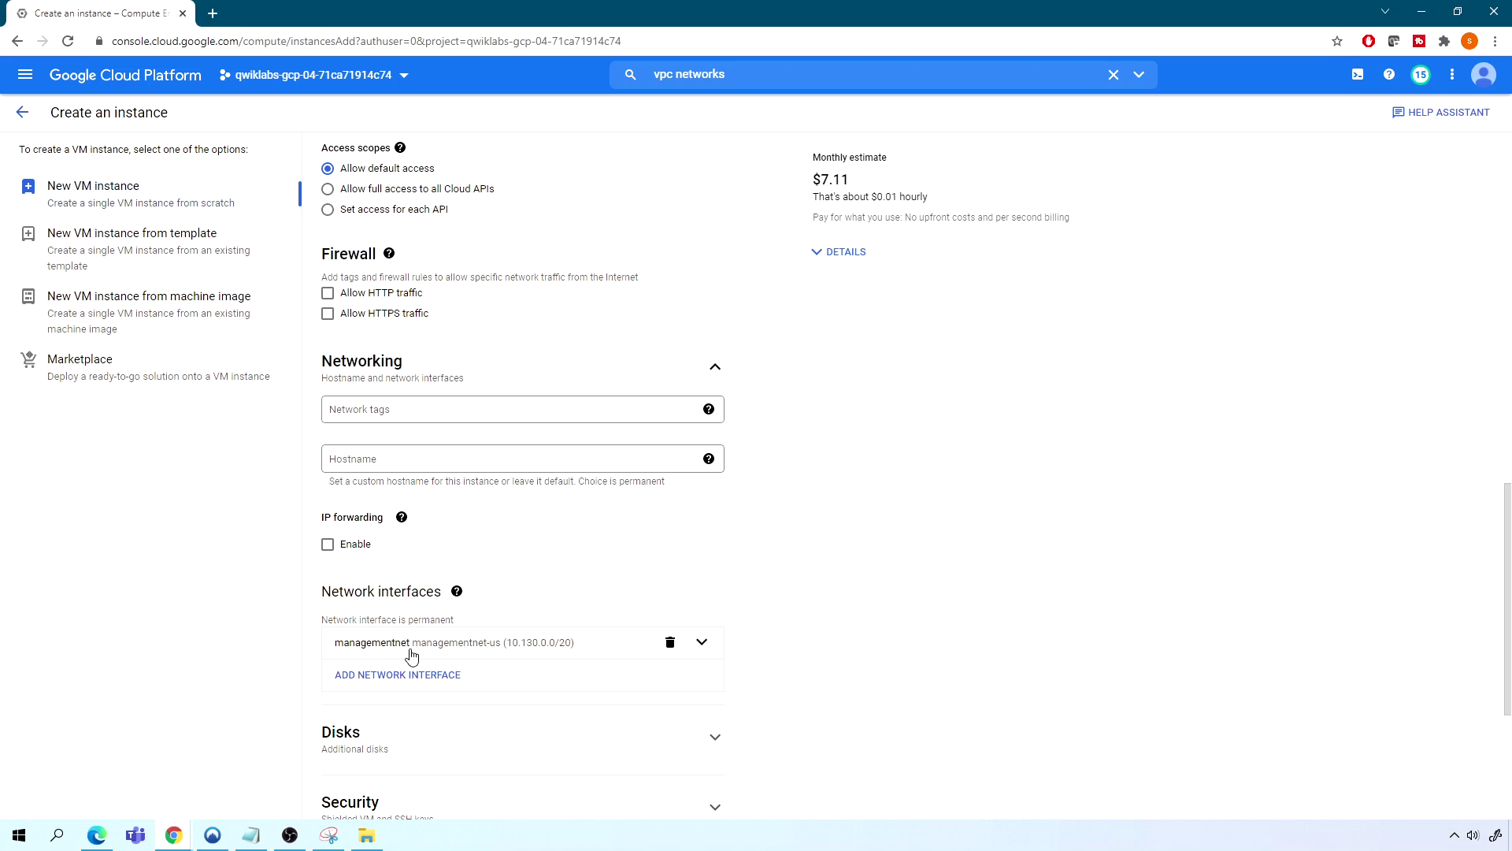
Set the network interface to the privatenet network with the privatesubnet-us subnetwork, and create the private-us instance
{"action": "left_click", "coordinate": [702, 643]}
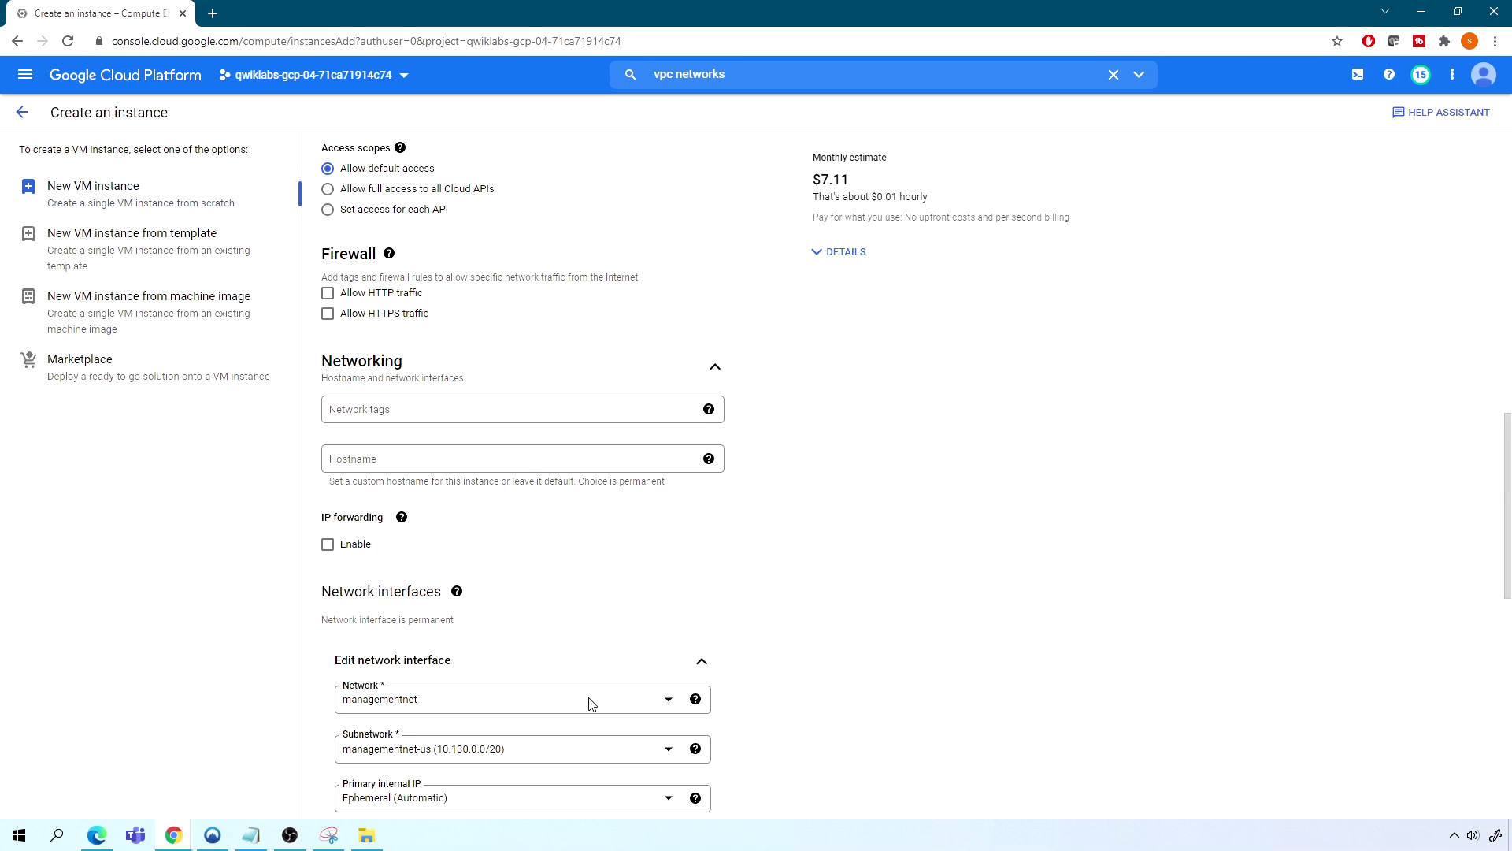
{"action": "scroll", "coordinate": [516, 624], "scroll_direction": "down", "scroll_amount": 1}
{"action": "left_click", "coordinate": [426, 602]}
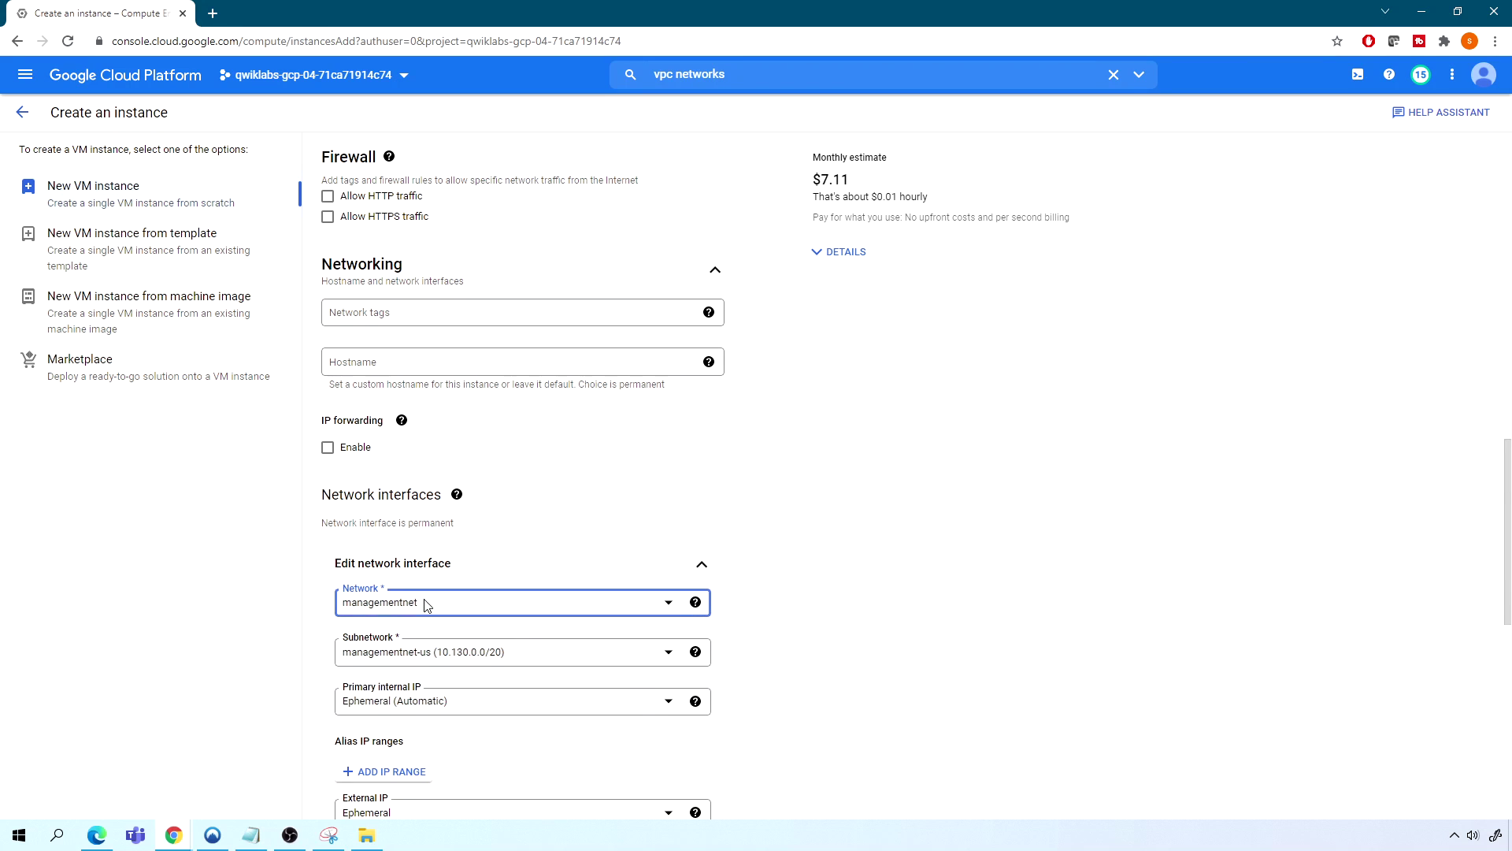
{"action": "left_click", "coordinate": [391, 708]}
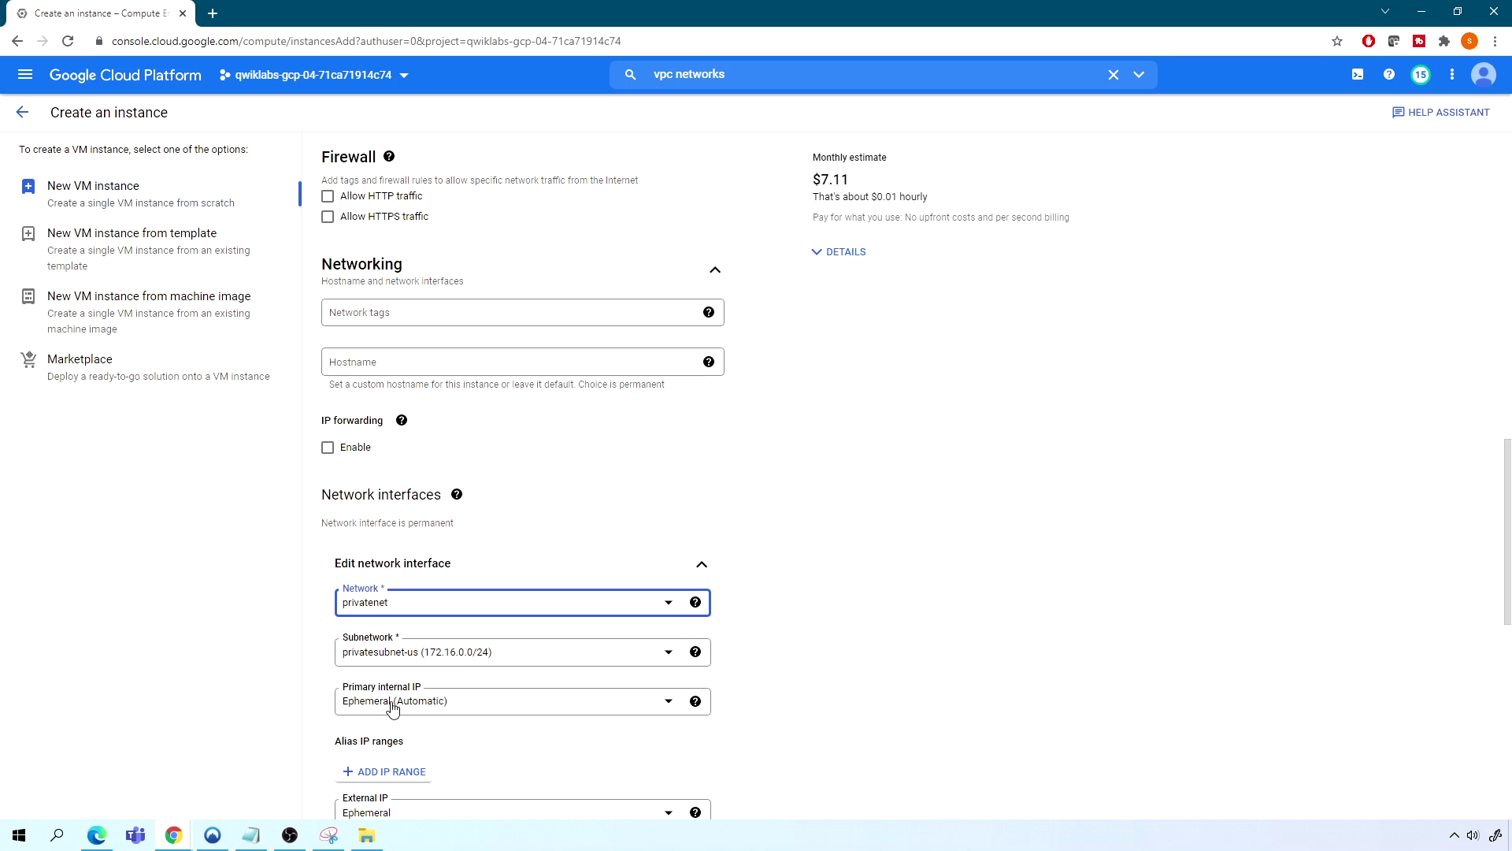
{"action": "scroll", "coordinate": [504, 647], "scroll_direction": "down", "scroll_amount": 6}
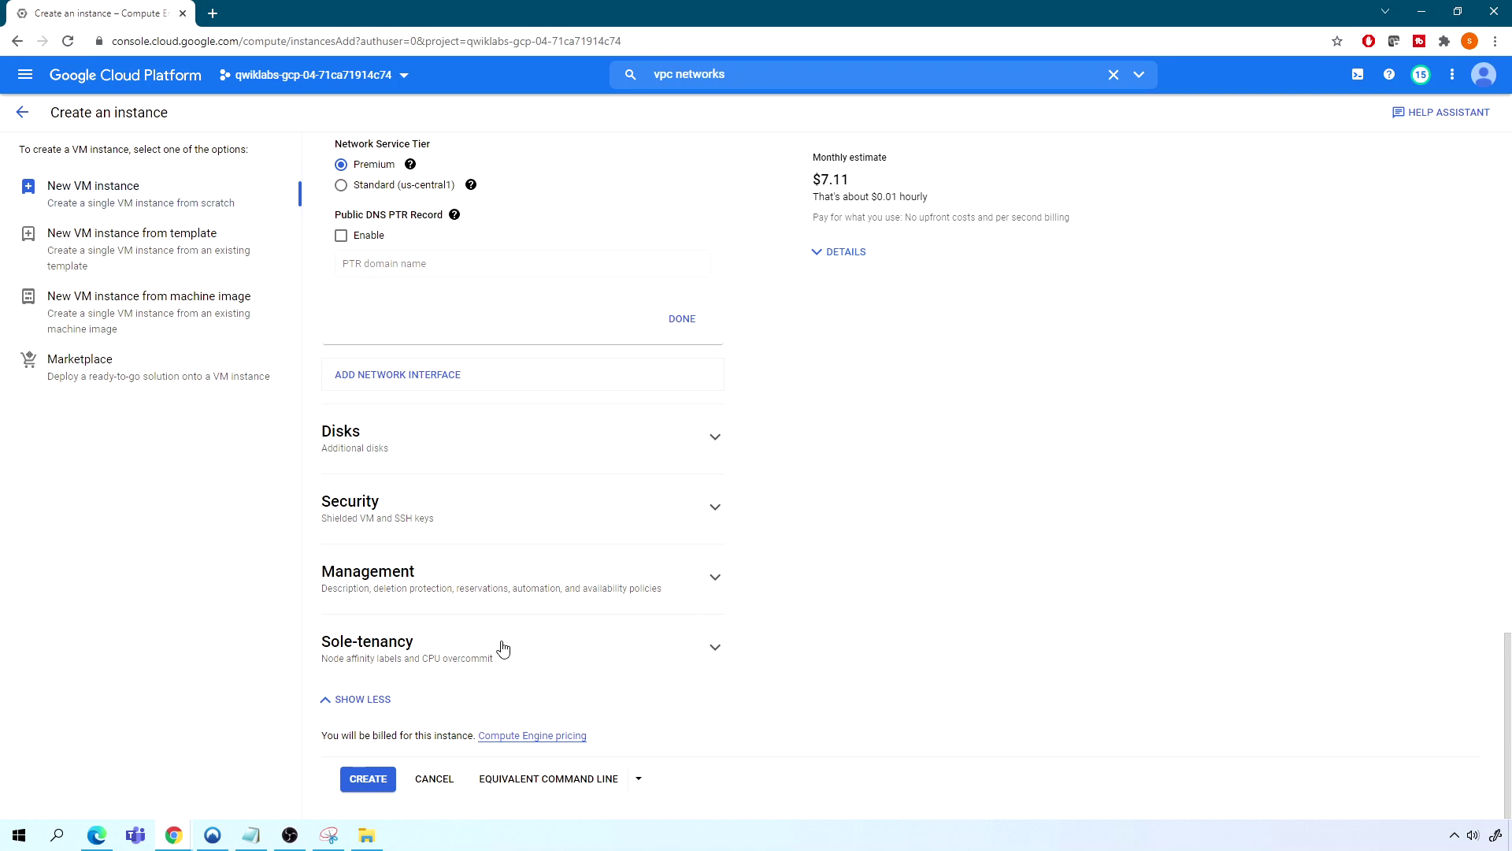
{"action": "left_click", "coordinate": [370, 784]}
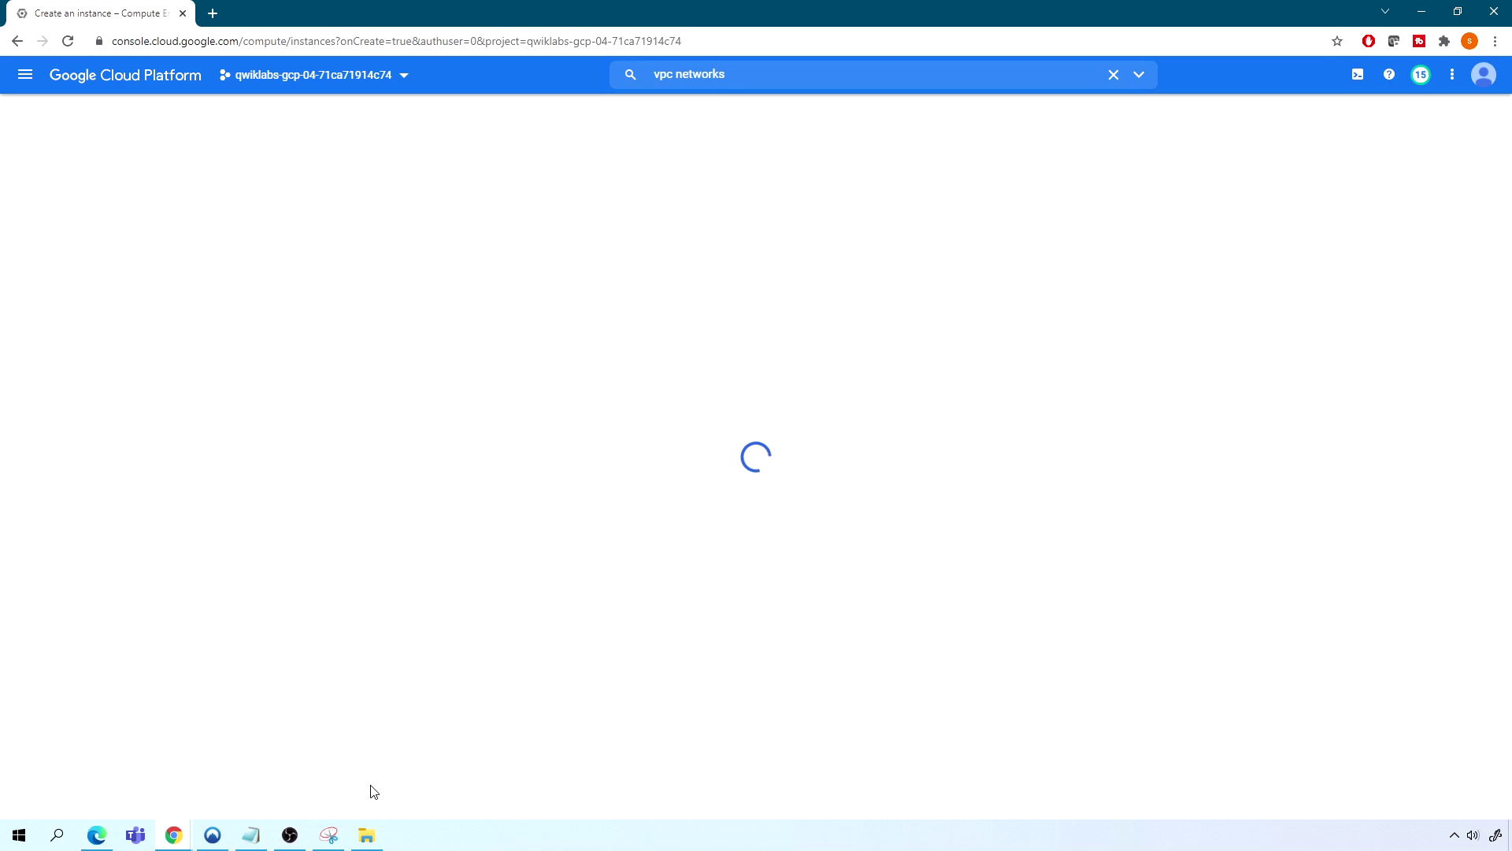